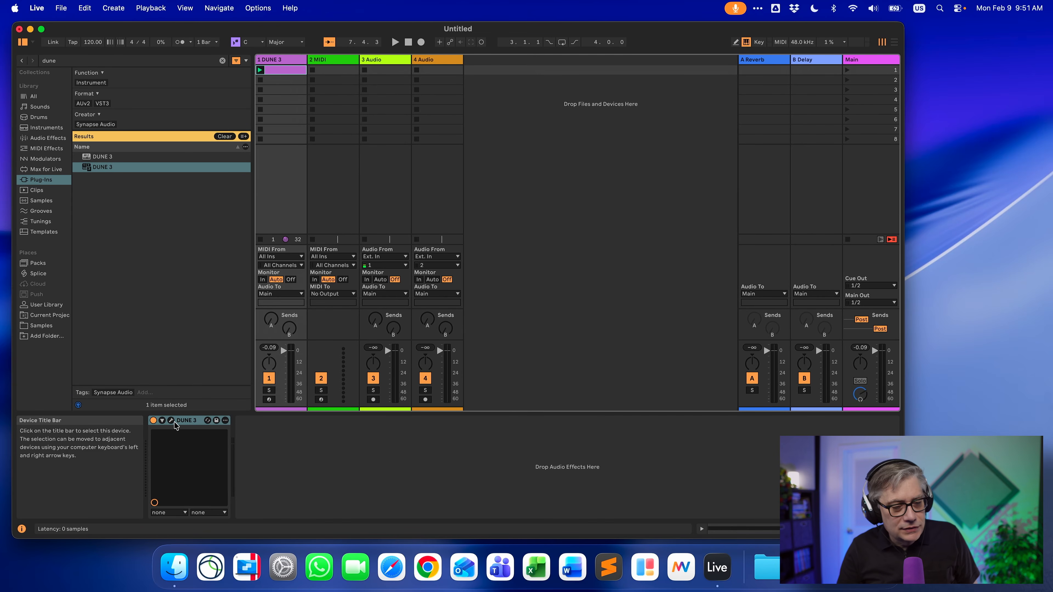
- View the DUNE 3 instrument's interface and listen to its clip on the first track
click(171, 421)
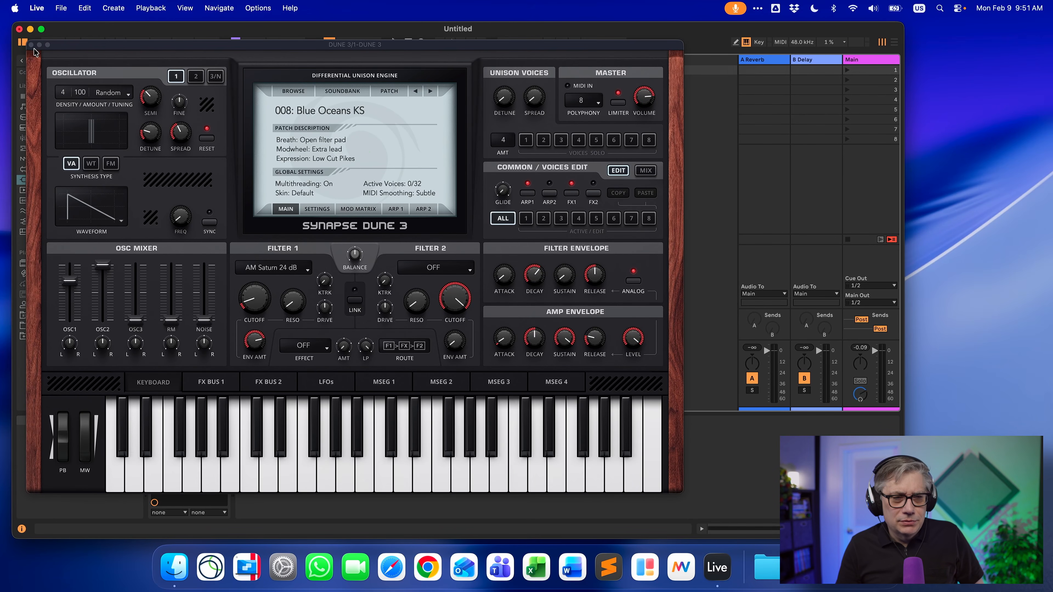
click(31, 45)
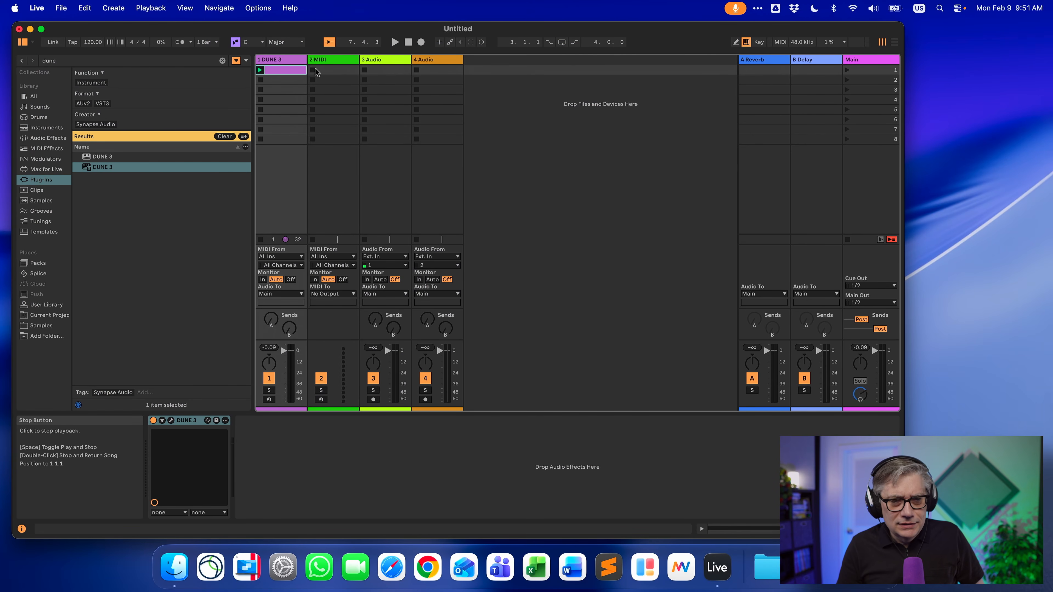
click(398, 47)
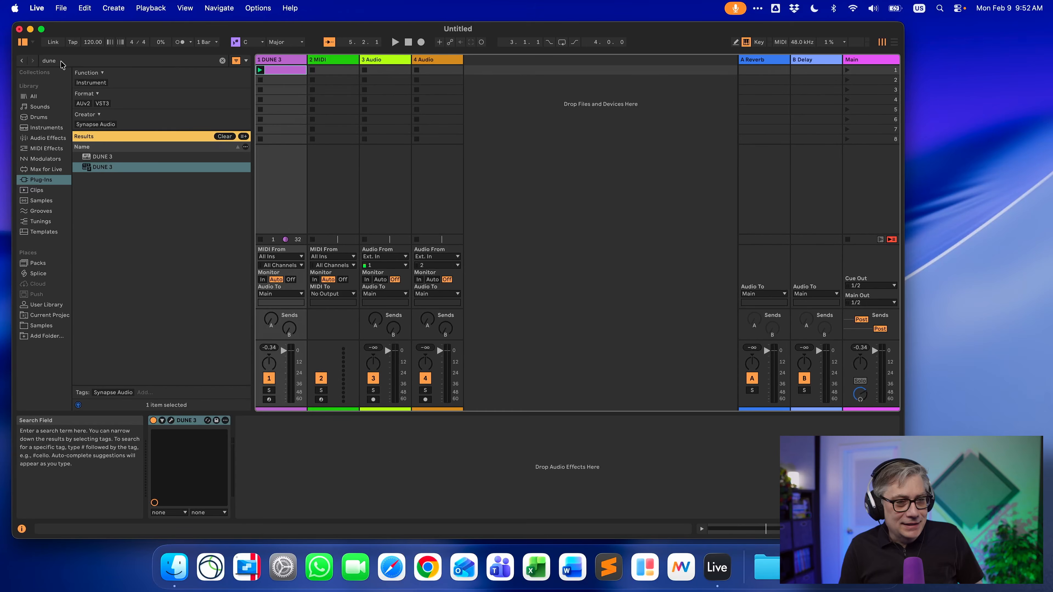
- Find WalkMix Creator by searching for "walk", add its second listed version to the Main track, and confirm it as the master output
click(61, 61)
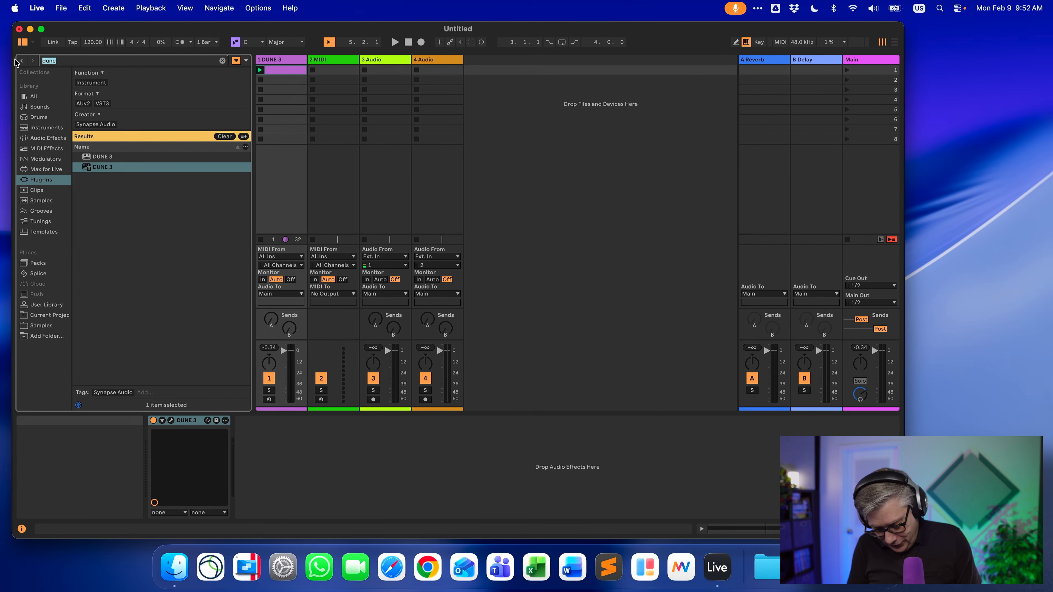
text(walk)
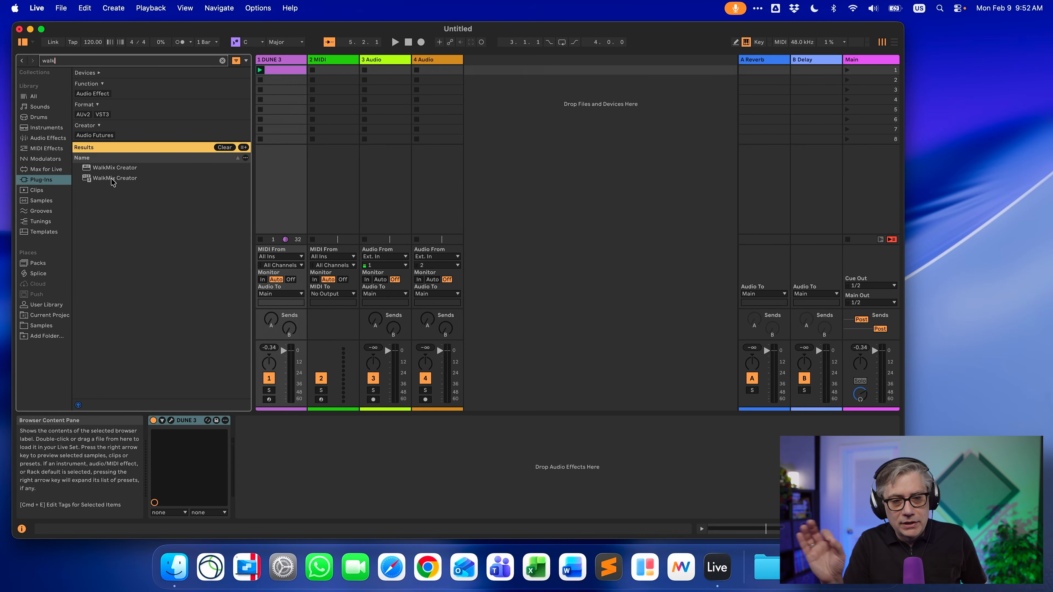
click(113, 179)
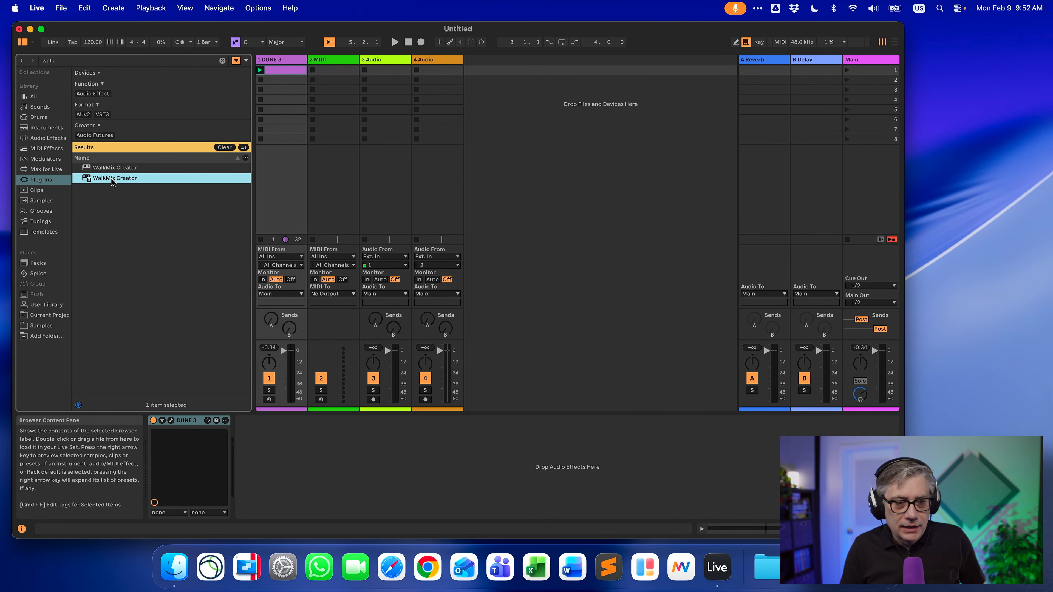
drag(111, 180, 115, 183)
drag(519, 195, 876, 170)
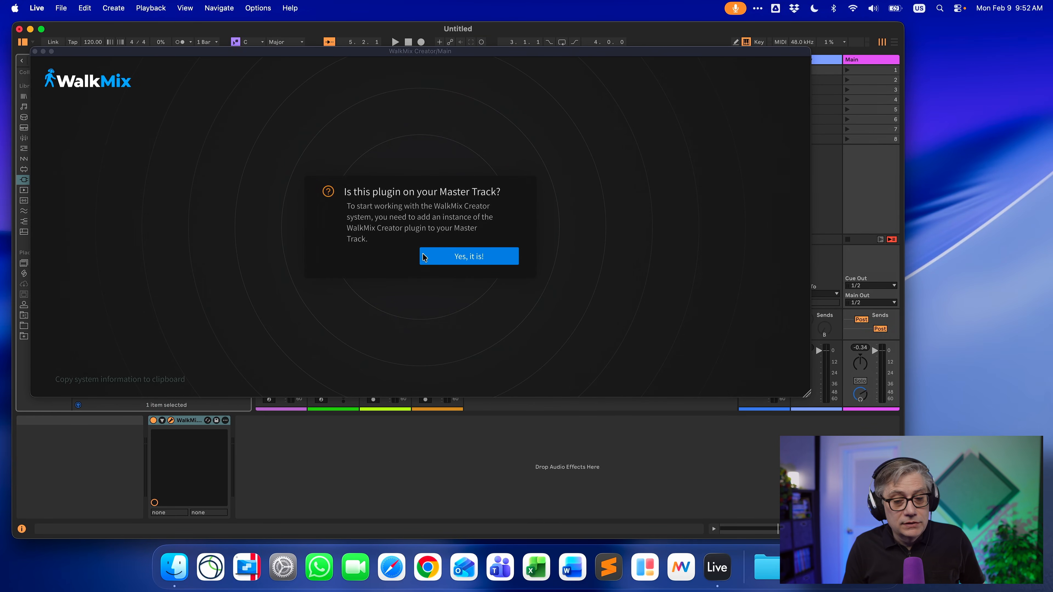
click(473, 258)
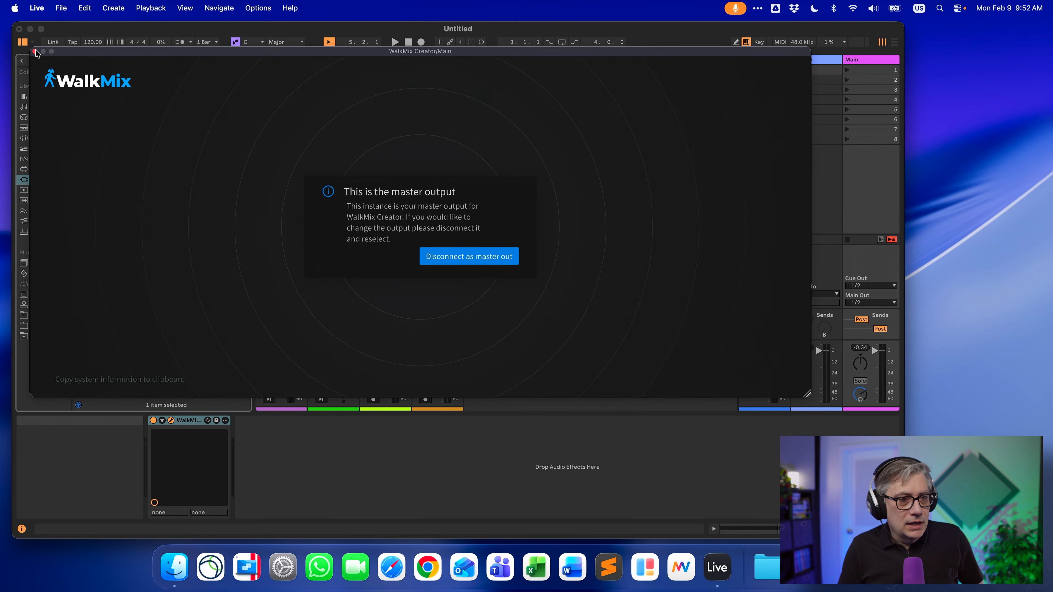
click(35, 51)
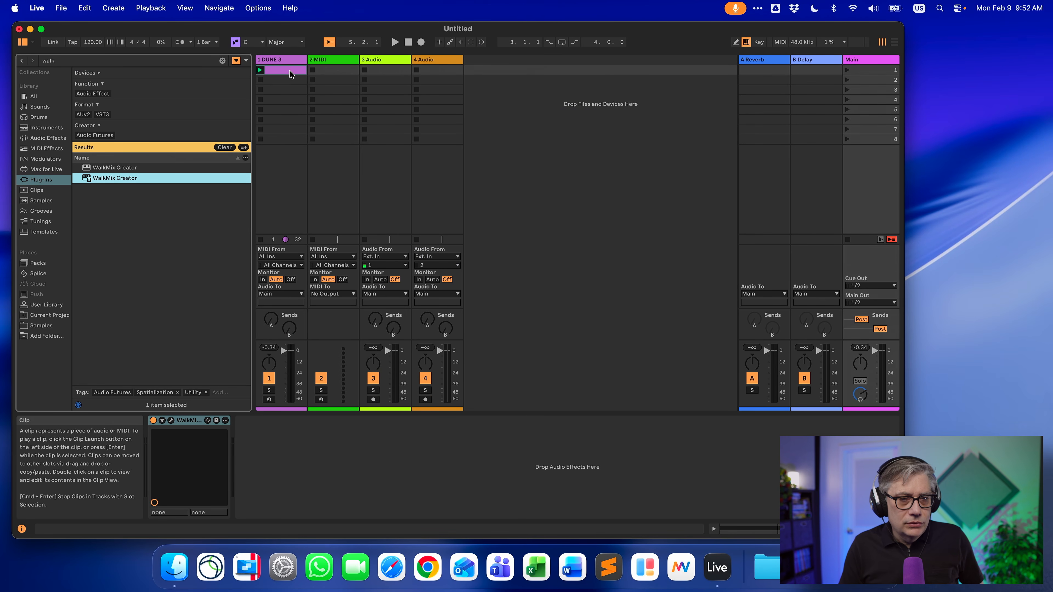
- Add WalkMix Creator after DUNE 3 on the first track and switch its processing on
click(282, 61)
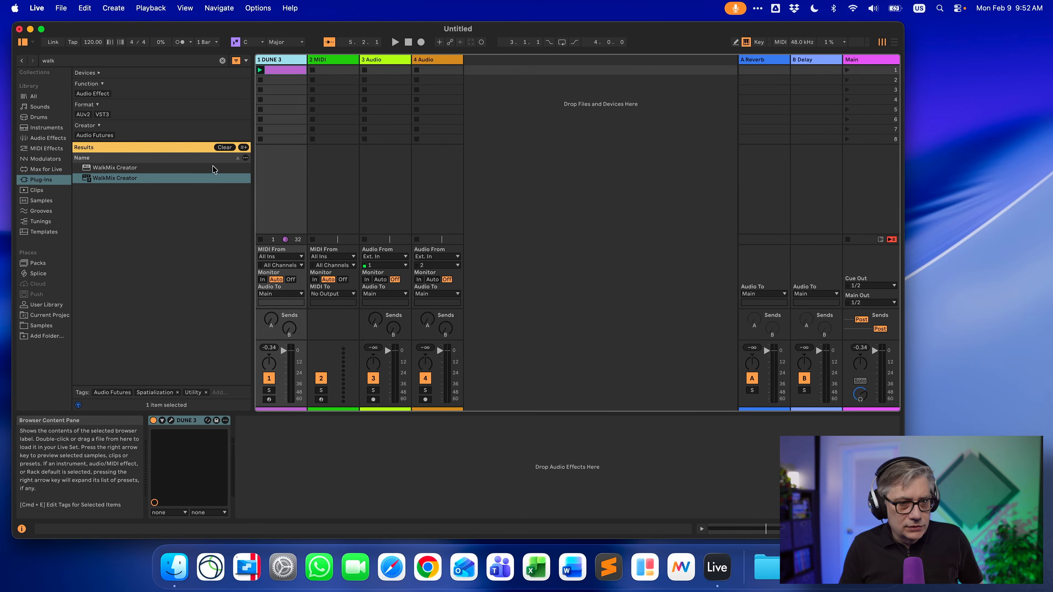
click(119, 179)
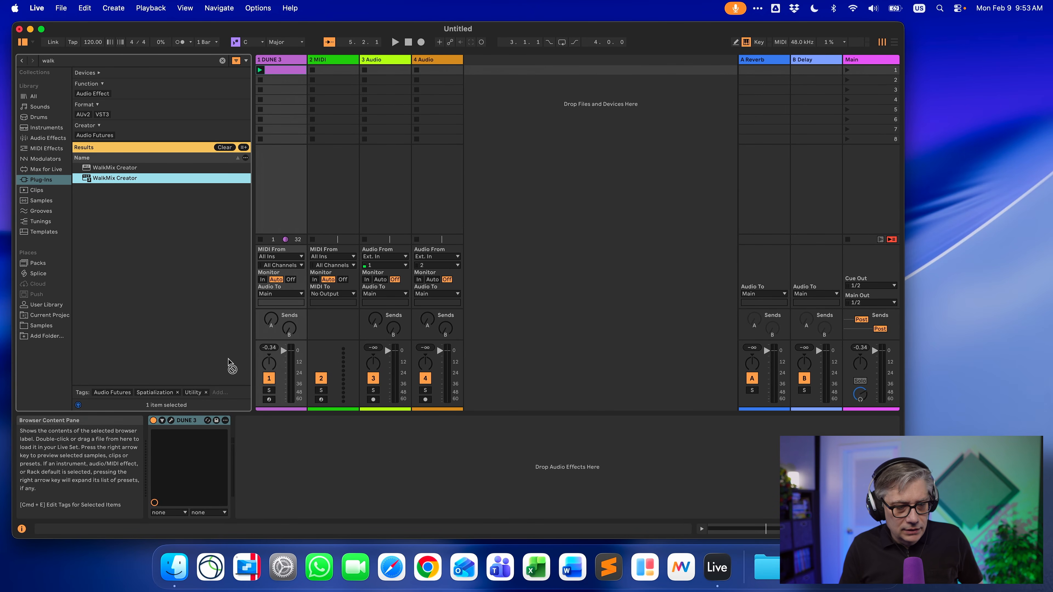
drag(228, 360, 269, 460)
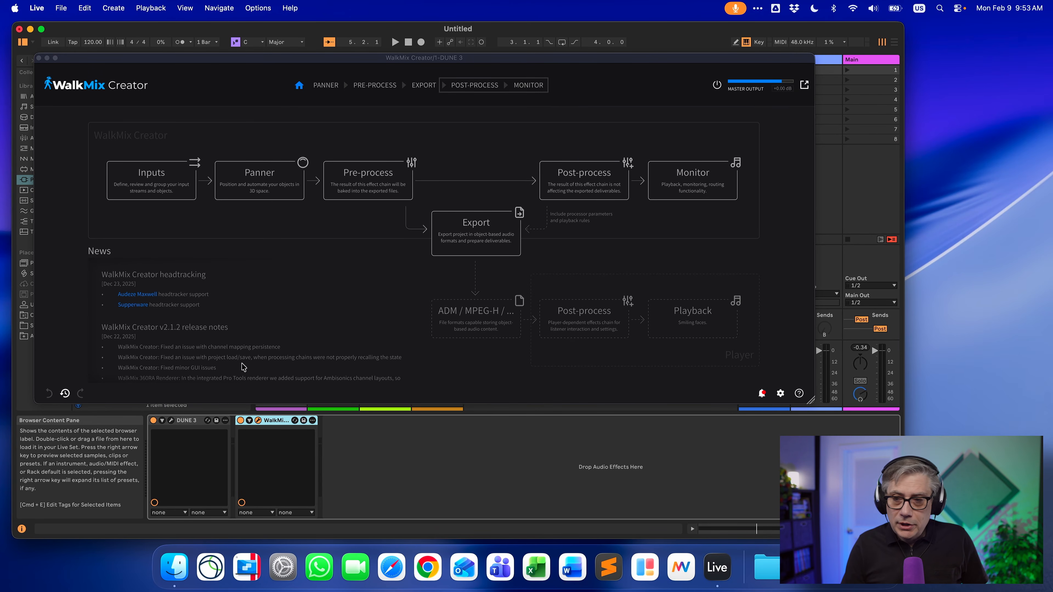
click(717, 87)
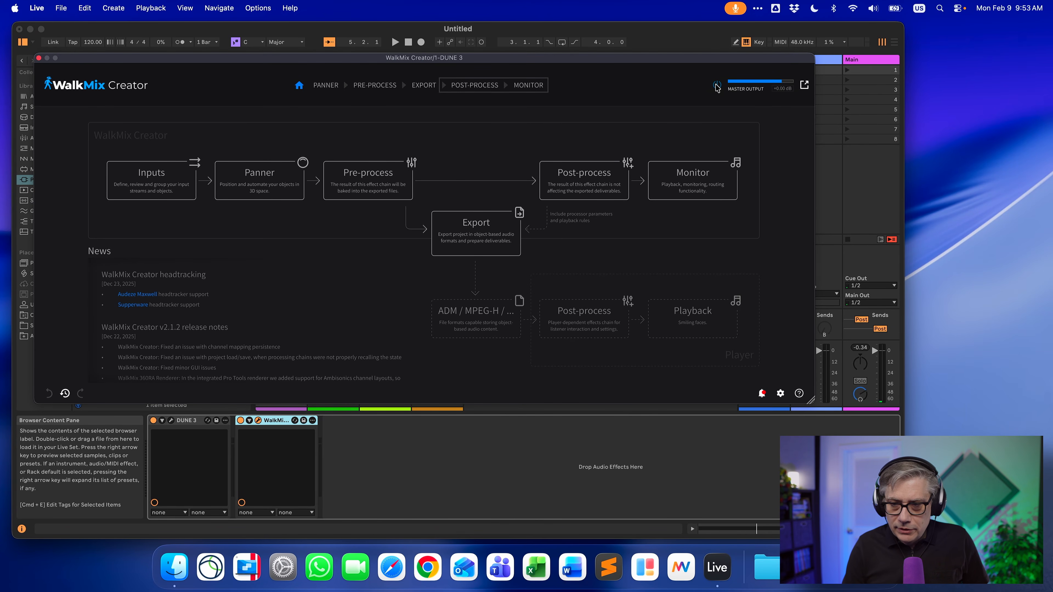
- In WalkMix Creator's Panner, play the track and rotate the linked stereo pair to an azimuth of about -41
click(326, 87)
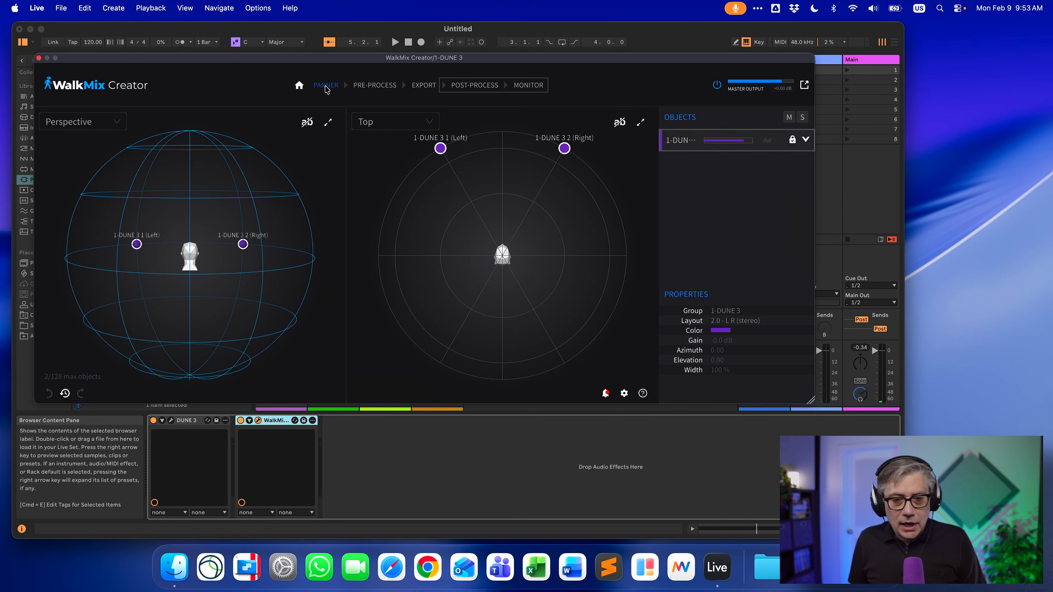
key(space)
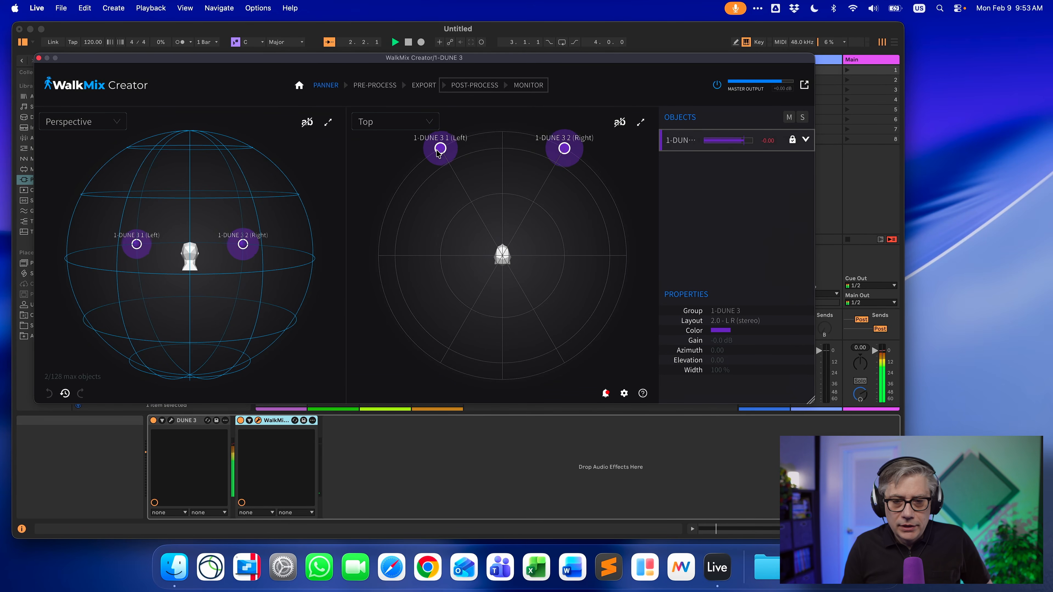
drag(440, 150, 525, 117)
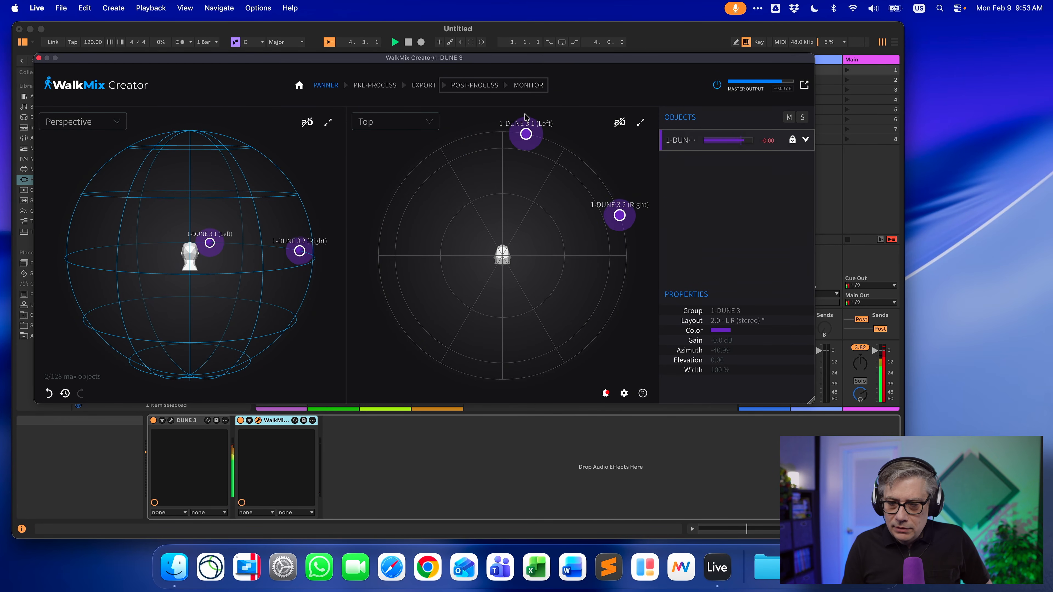
- Unlock the DUNE 3 object group and move only its left object to about 25 azimuth and 33 elevation
click(792, 141)
click(539, 161)
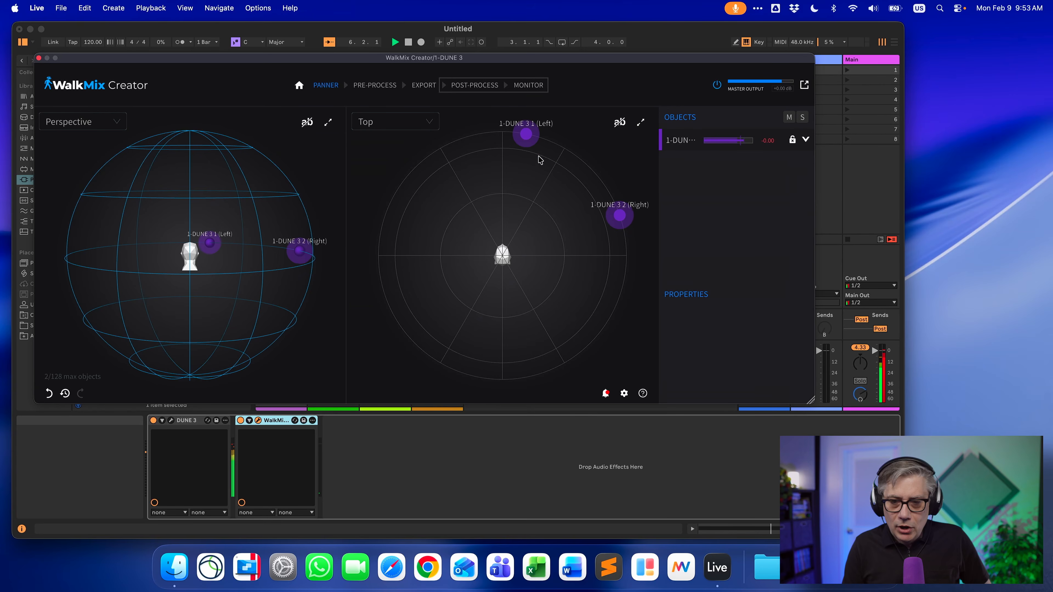
drag(530, 140, 409, 174)
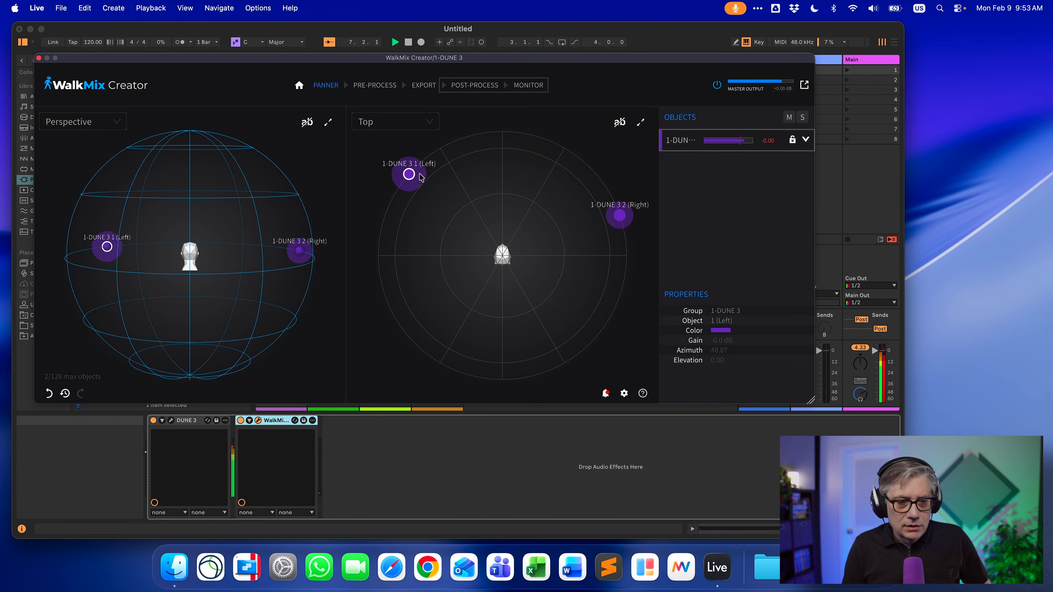
drag(107, 249, 150, 187)
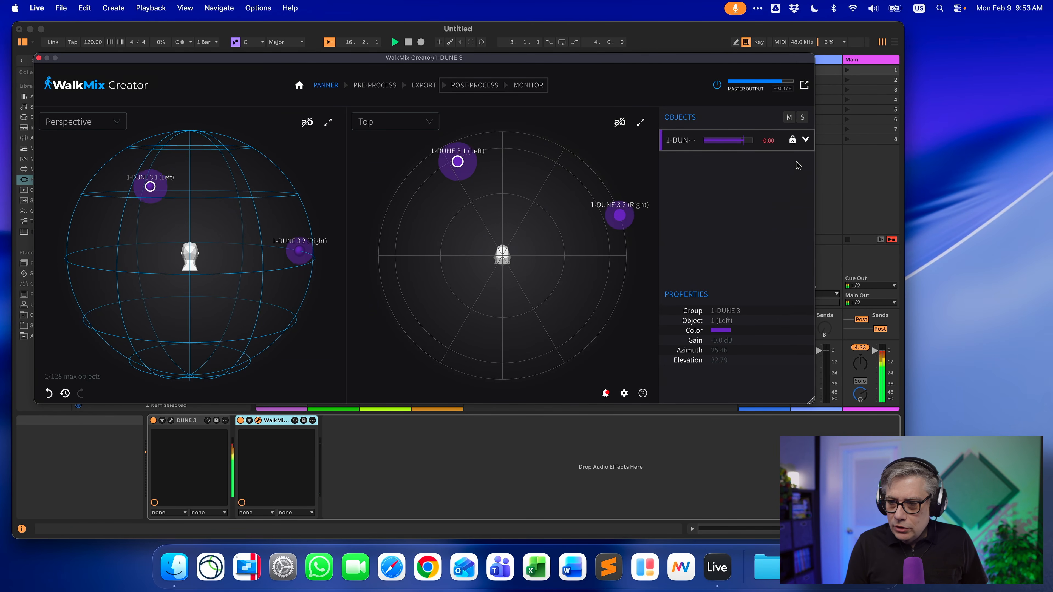
- Expand the DUNE 3 object group and set the left object's gain to -2 dB
click(805, 139)
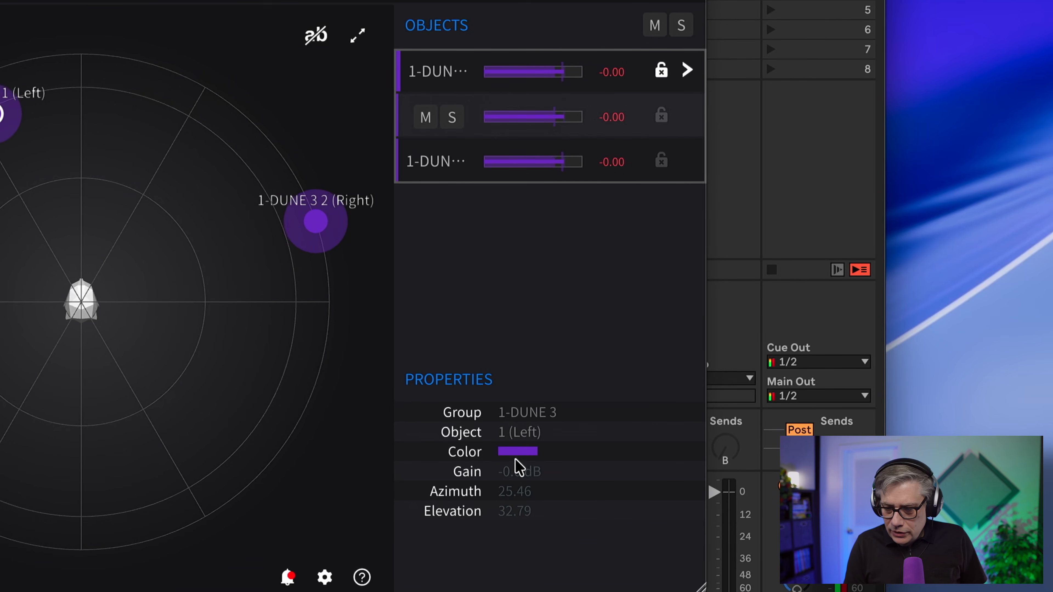
click(506, 473)
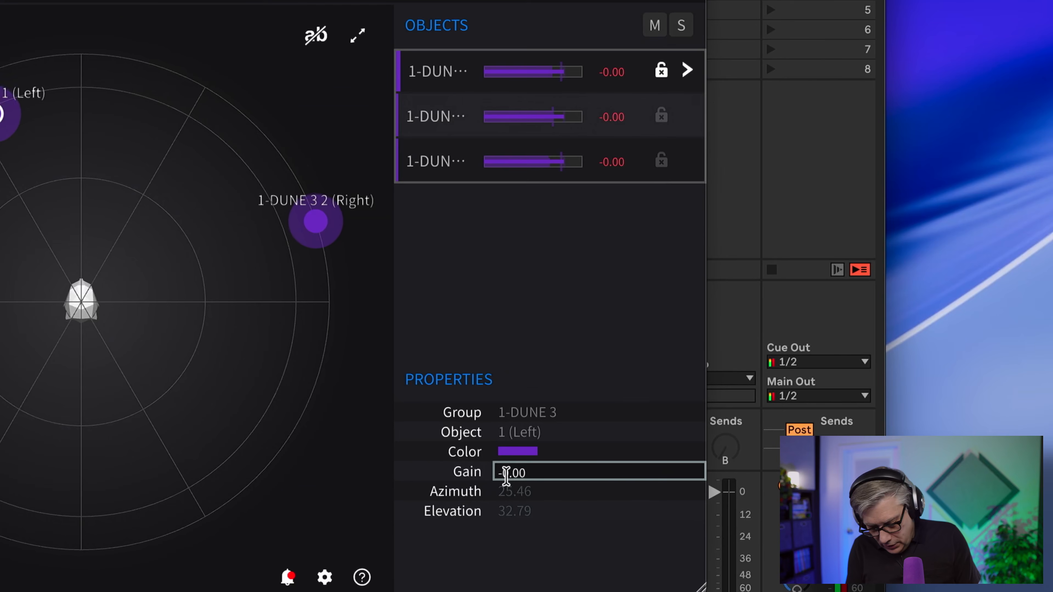
key(BackSpace)
text(2)
key(Return)
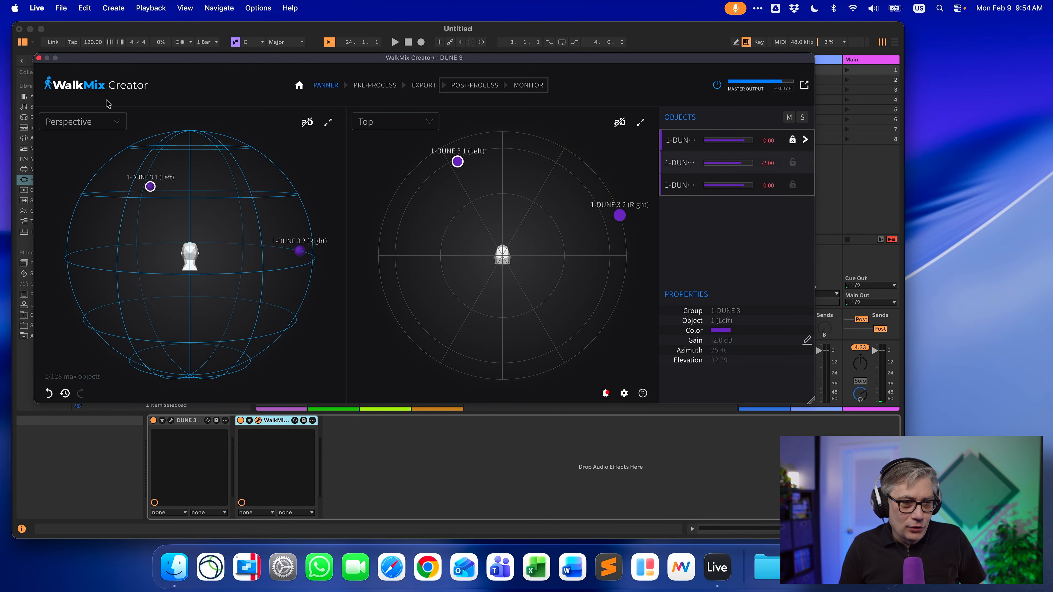
- Close the WalkMix Creator window and delete that plug-in from the DUNE 3 track
click(39, 59)
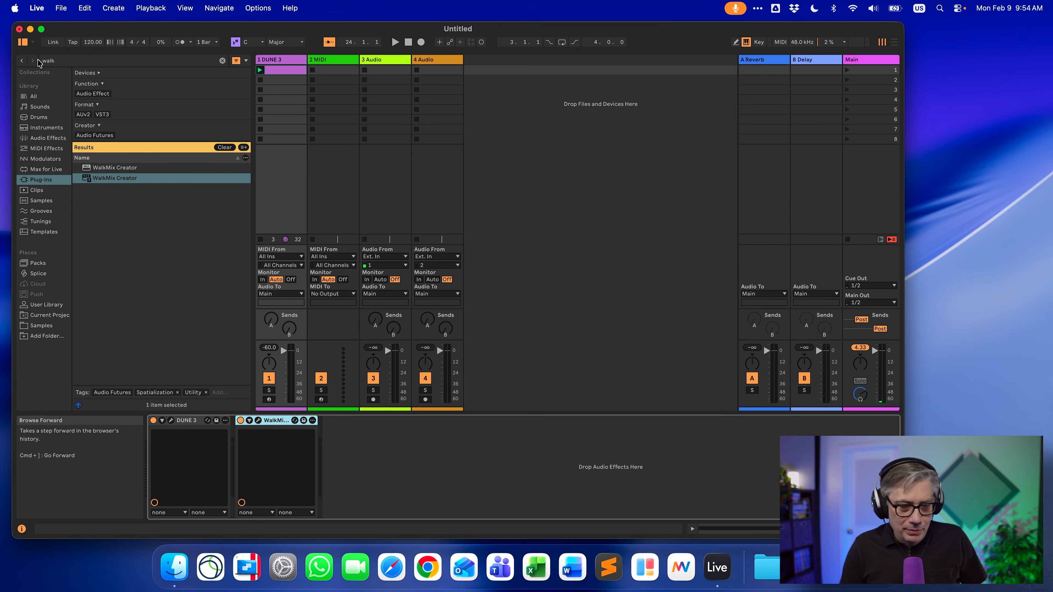
right_click(277, 420)
click(295, 473)
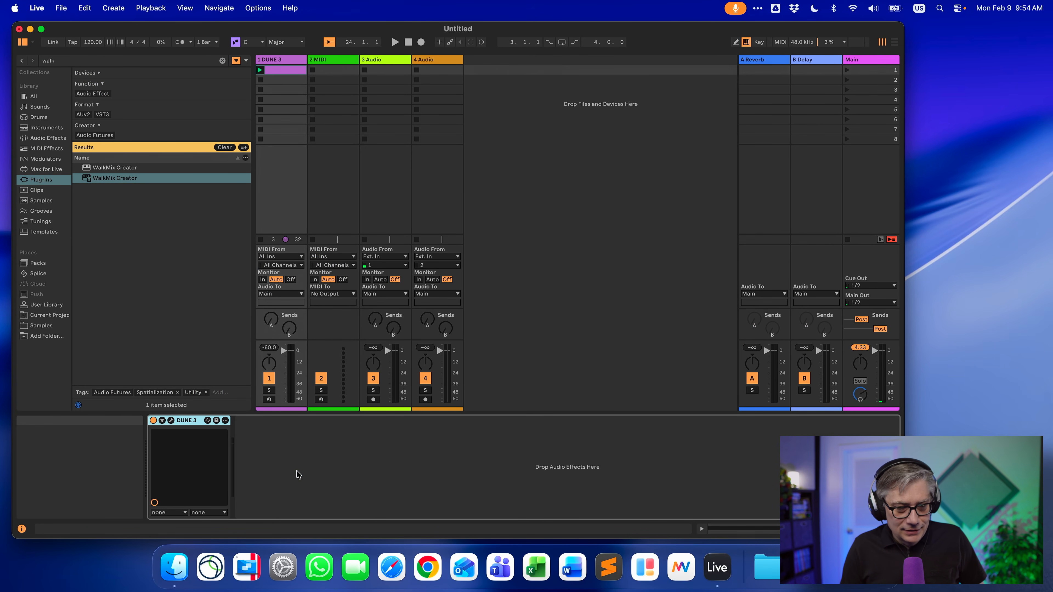
- Search the plug-ins for "snapp" and add SnappySnapFX after DUNE 3 on the first track
drag(88, 61, 29, 53)
text(snapp)
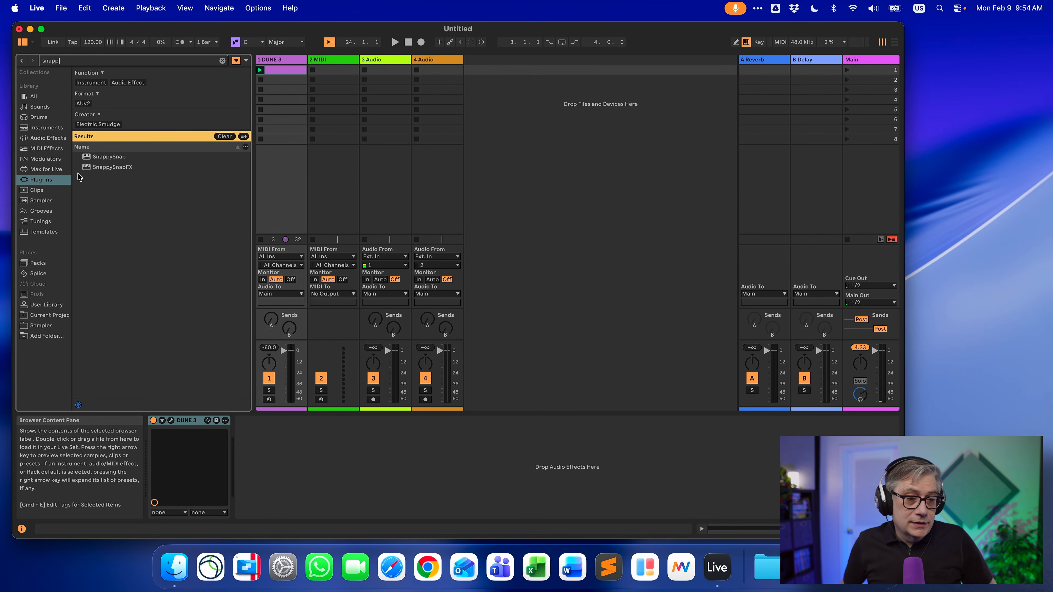
click(119, 169)
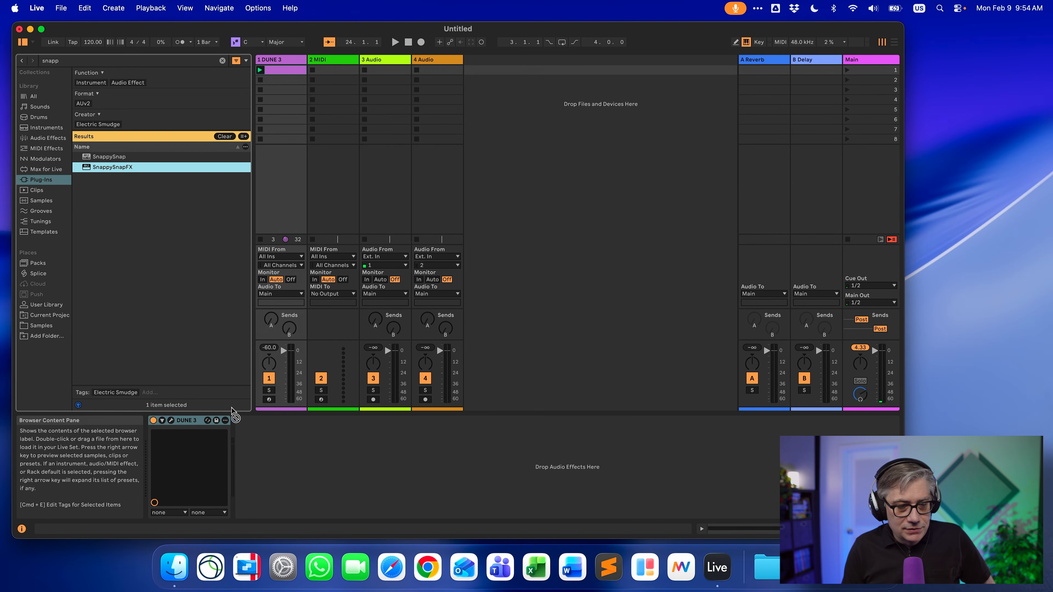
key(Return)
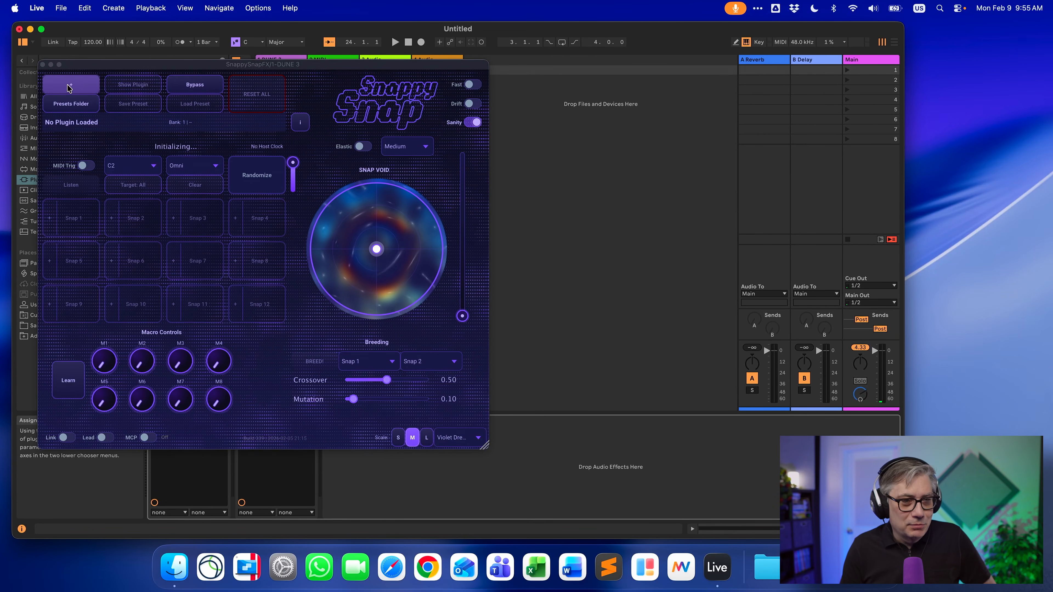
- Load Audio Futures' WalkMix Creator as the hosted plug-in inside SnappySnapFX
click(69, 88)
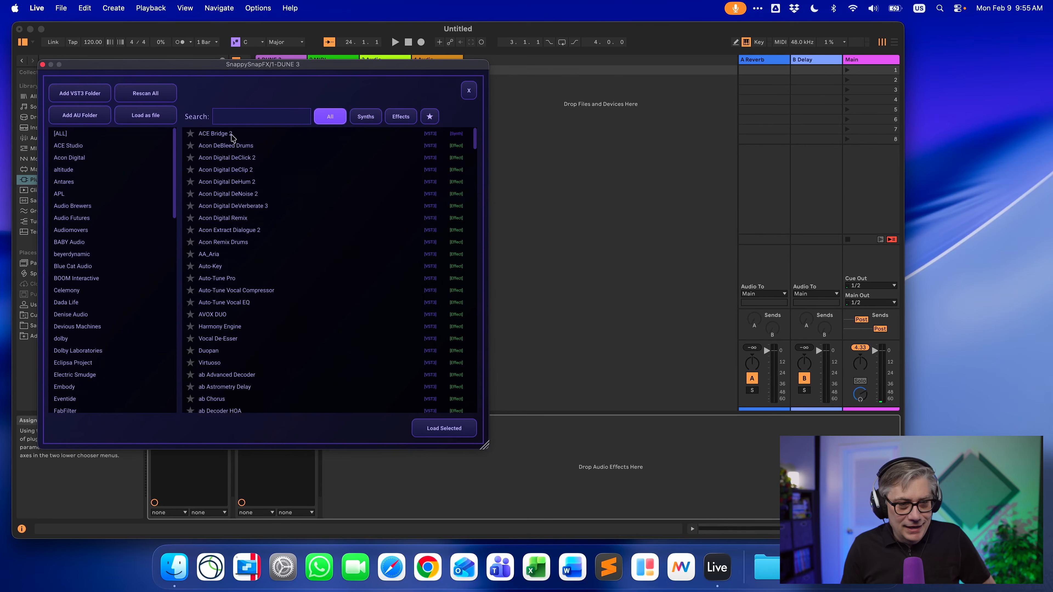
click(89, 218)
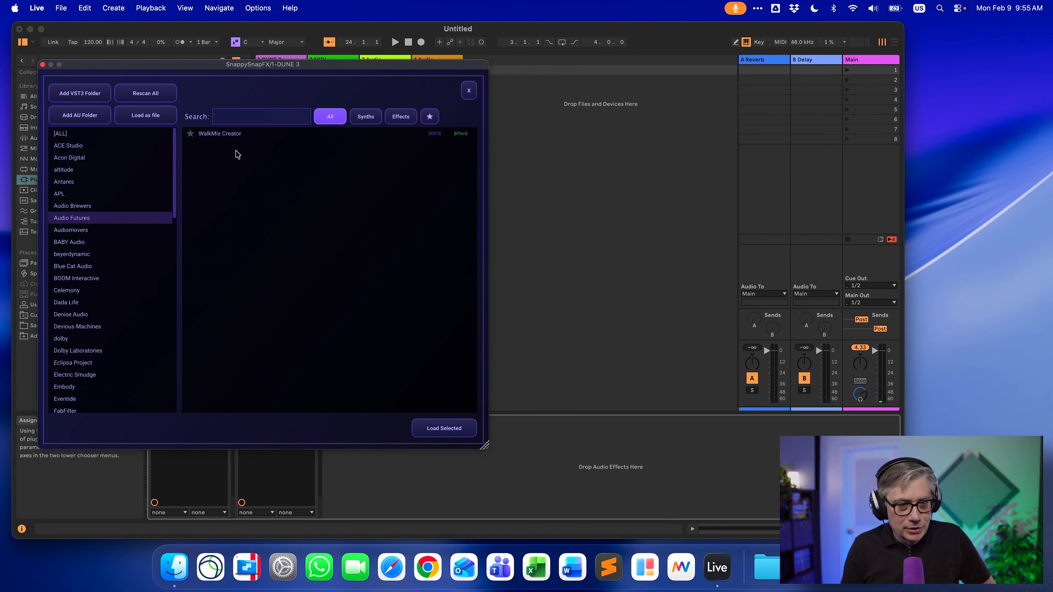
click(222, 135)
click(431, 428)
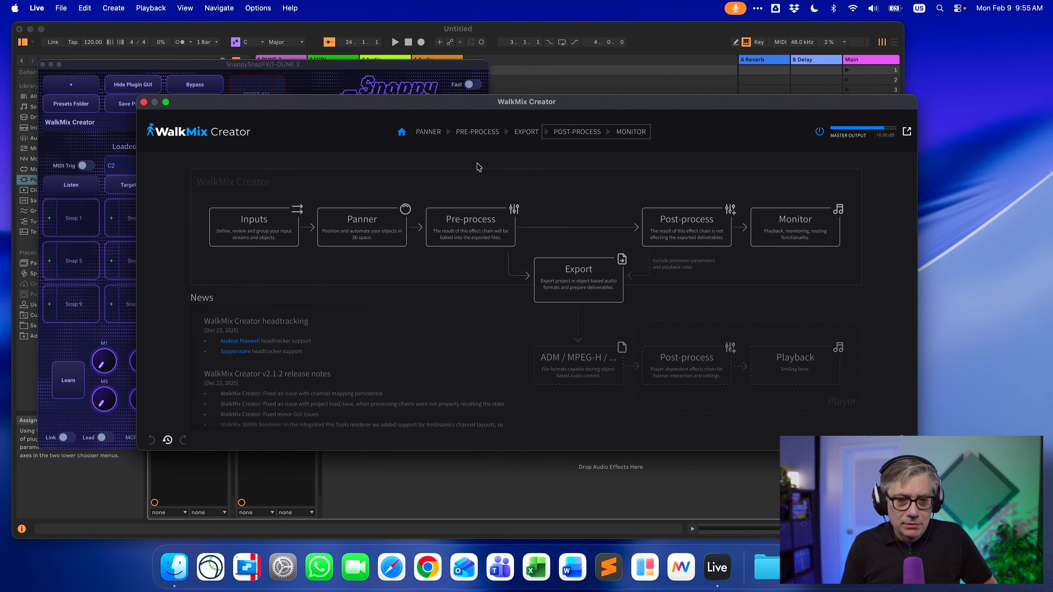
- In the hosted Panner, play the track, rotate the stereo pair leftward, and move the unlocked left object to about 60 azimuth and -29 elevation
click(428, 132)
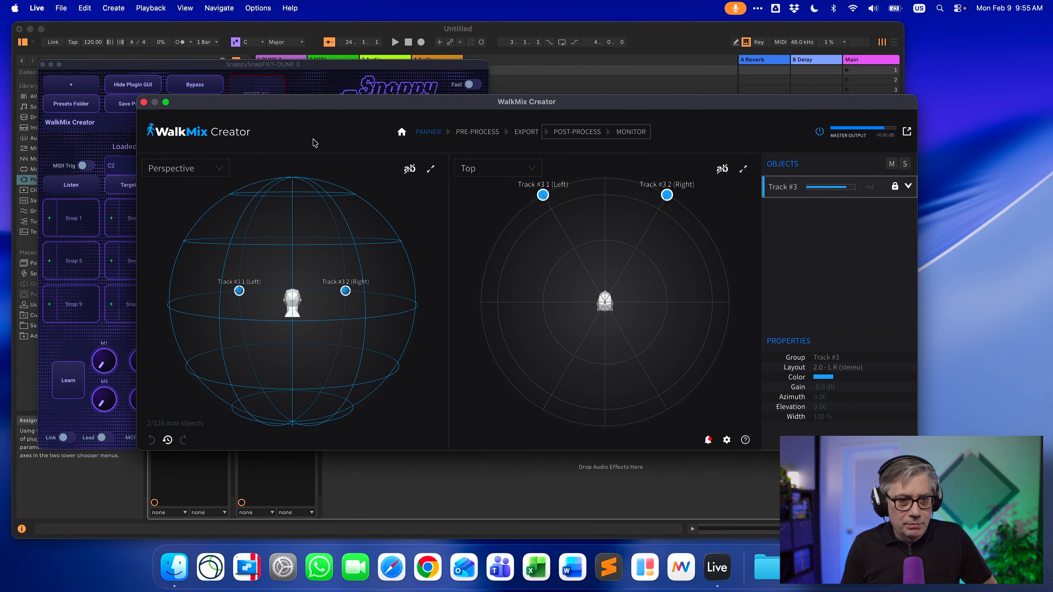
drag(315, 110, 340, 113)
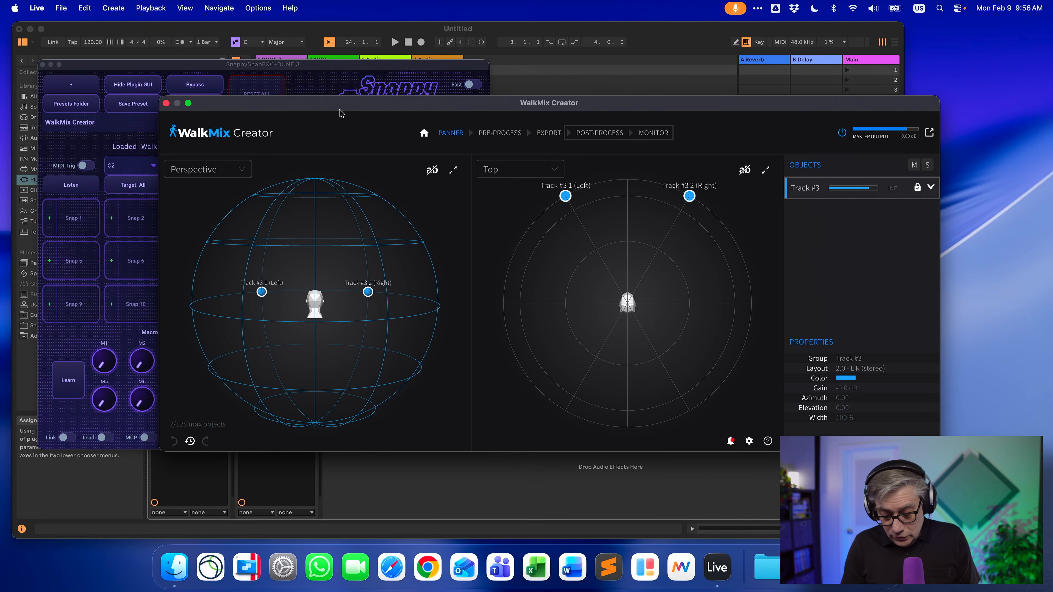
key(space)
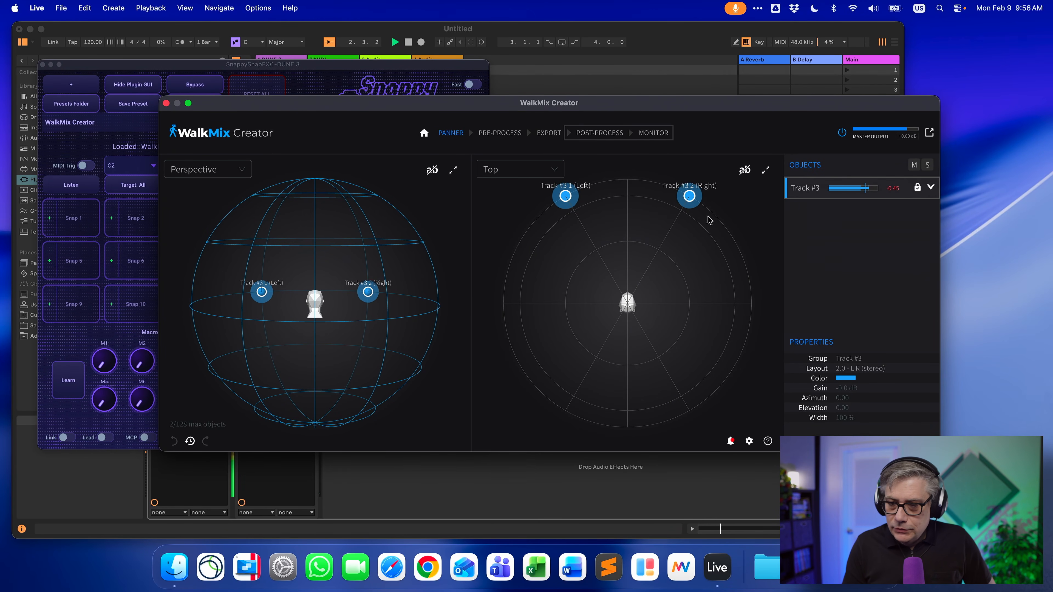
drag(567, 200, 512, 266)
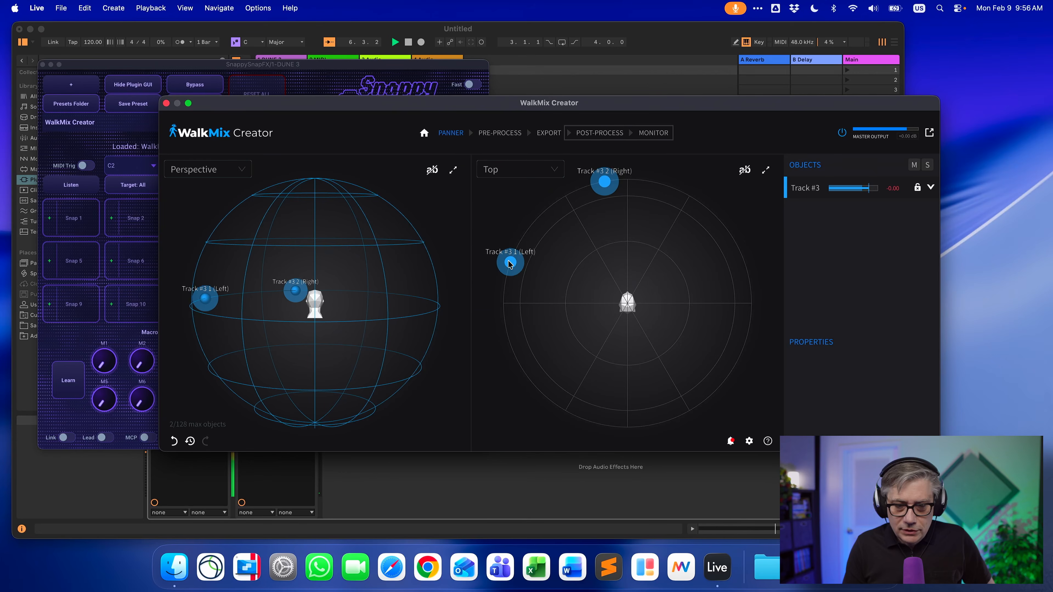
drag(205, 299, 234, 355)
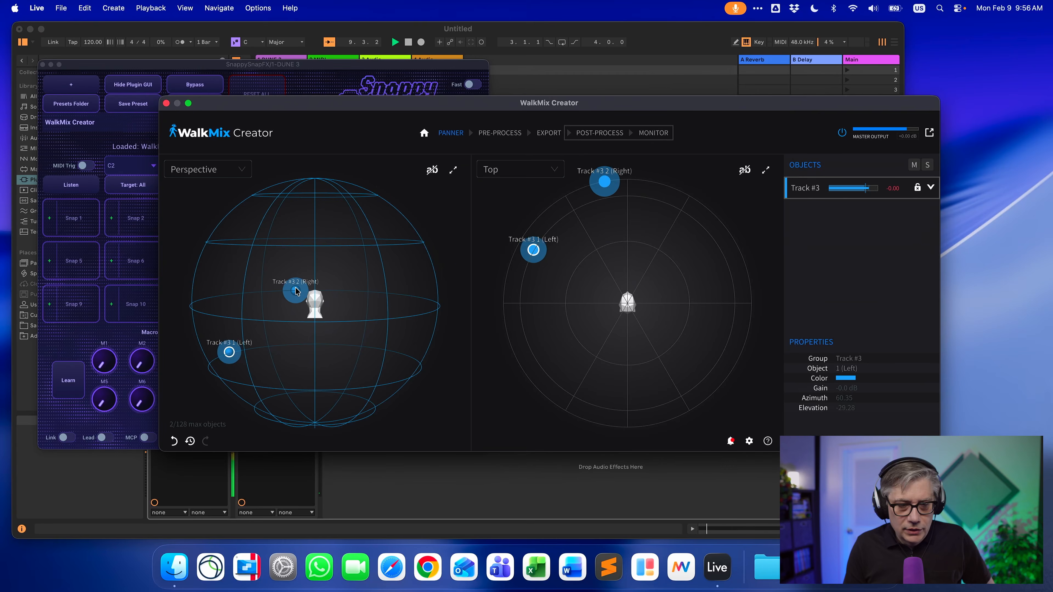
- Raise the right object to the upper front-left of the sphere and set the left object's gain to -2 dB
drag(297, 291, 298, 226)
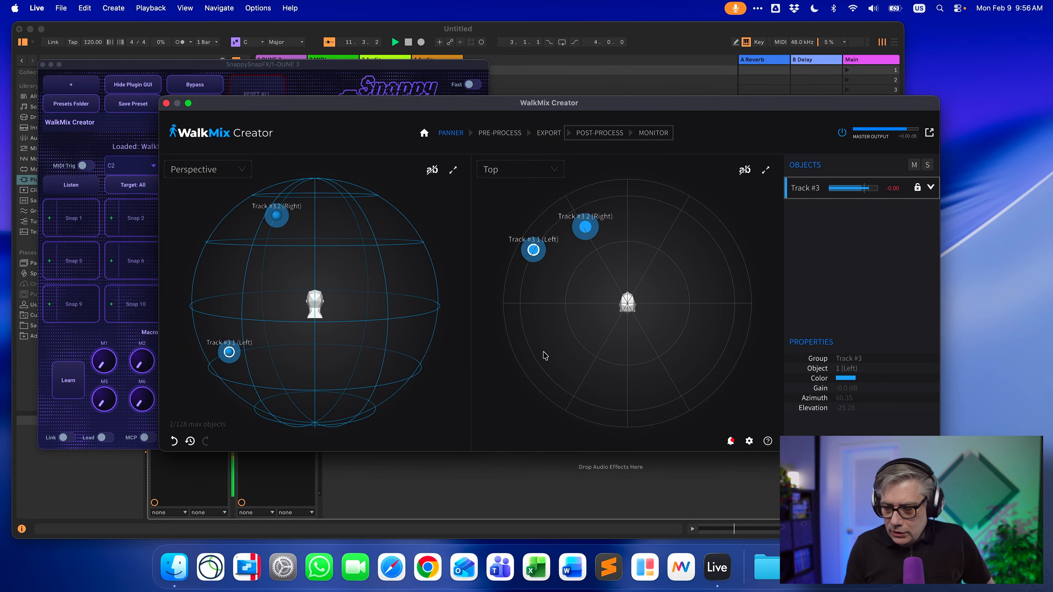
double_click(837, 388)
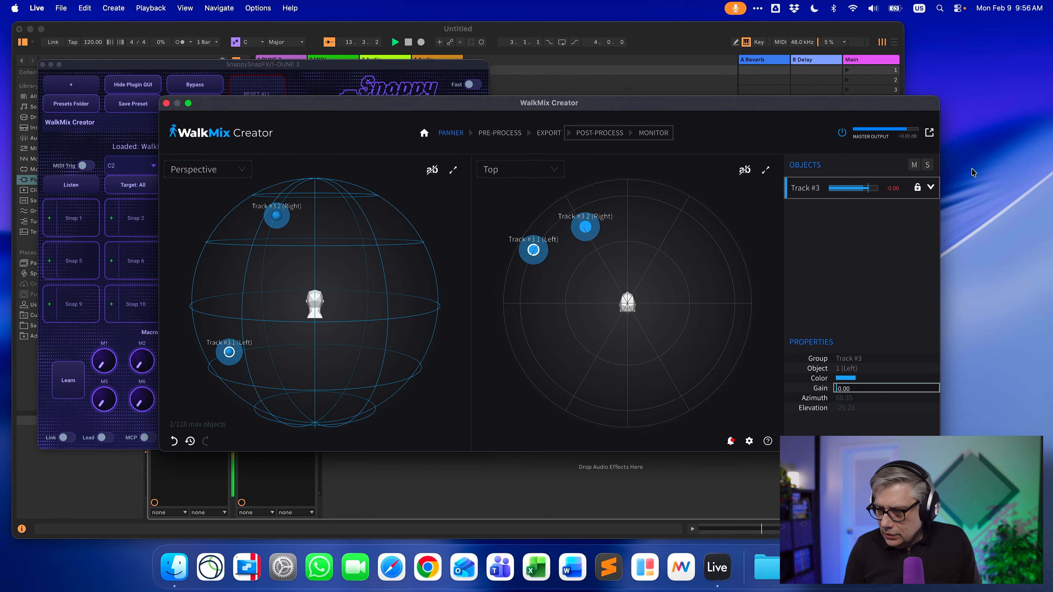
click(930, 188)
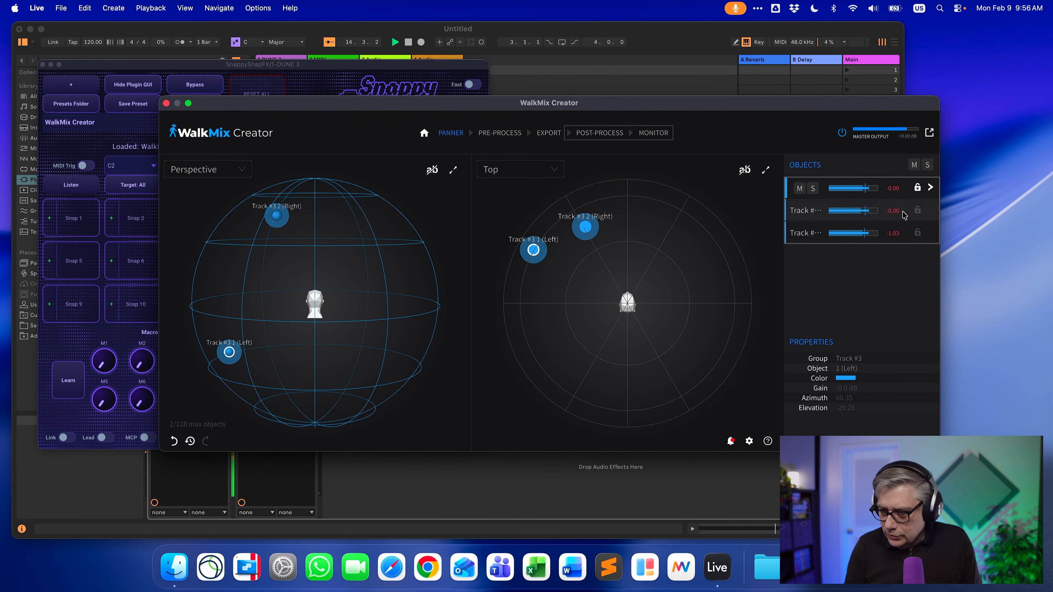
double_click(840, 388)
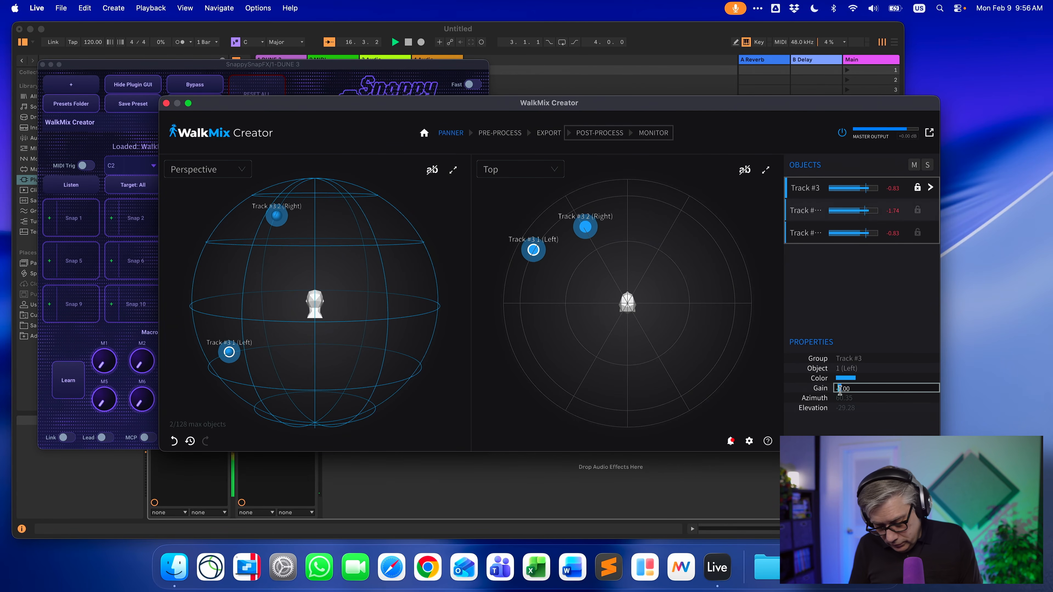
text(-2)
key(Return)
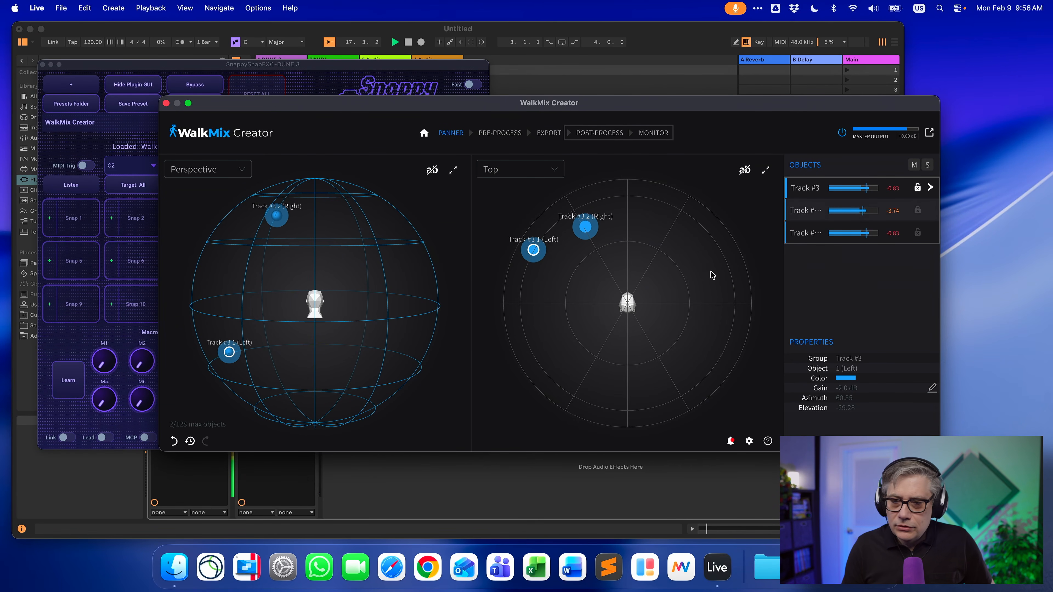
- Move the WalkMix Creator window clear of the SnappySnapFX slots and save the current state as Snap 1
drag(425, 111, 527, 87)
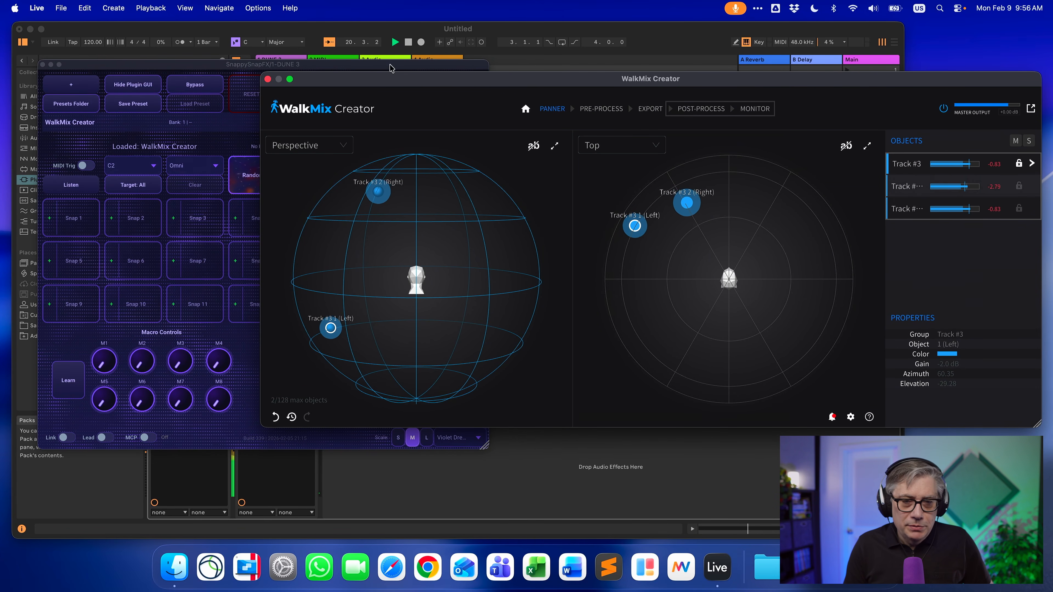
drag(390, 82, 483, 98)
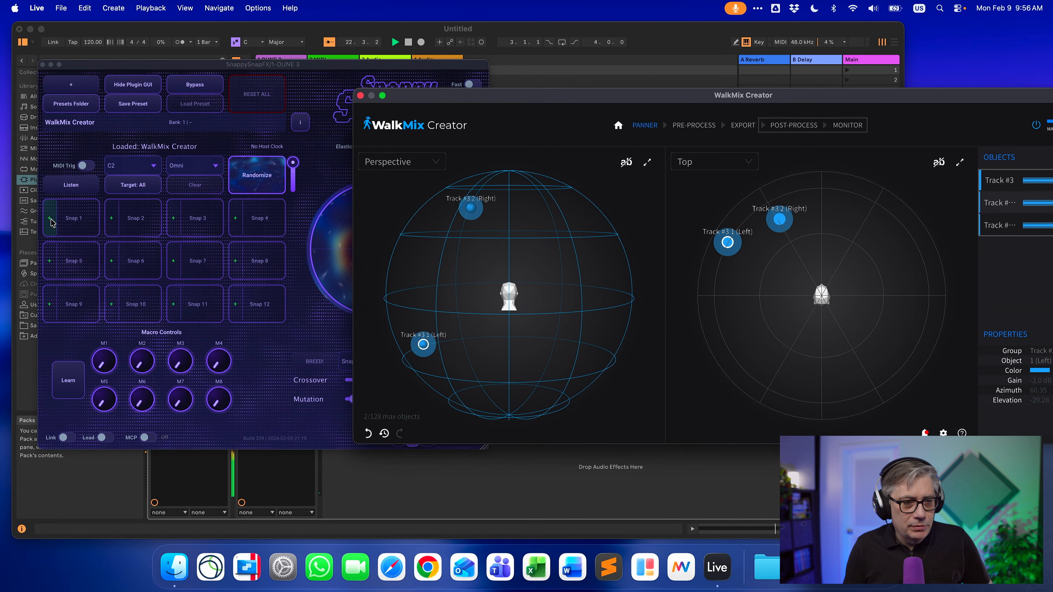
click(51, 223)
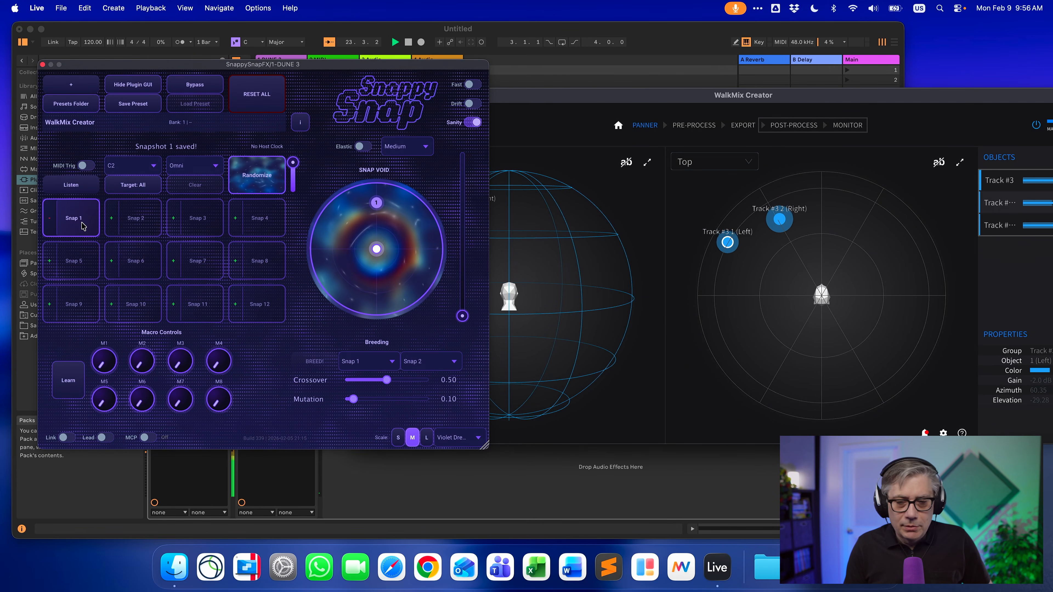
- Move the right object to the rear right, the left object to about -20 azimuth and -25 elevation, and reset the left object's gain to 0 dB
click(600, 111)
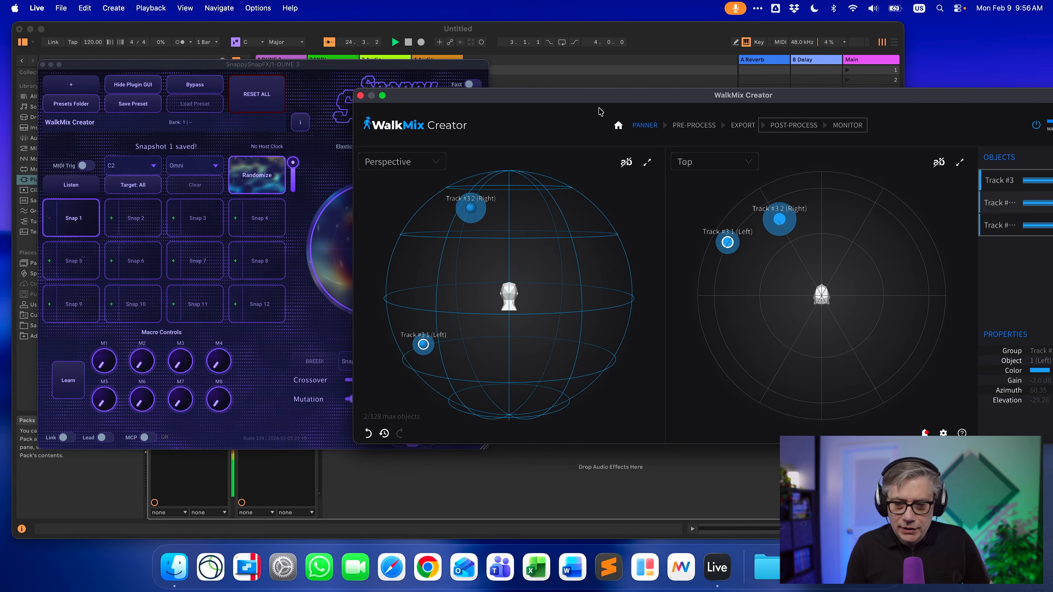
drag(780, 220, 926, 350)
drag(731, 248, 868, 195)
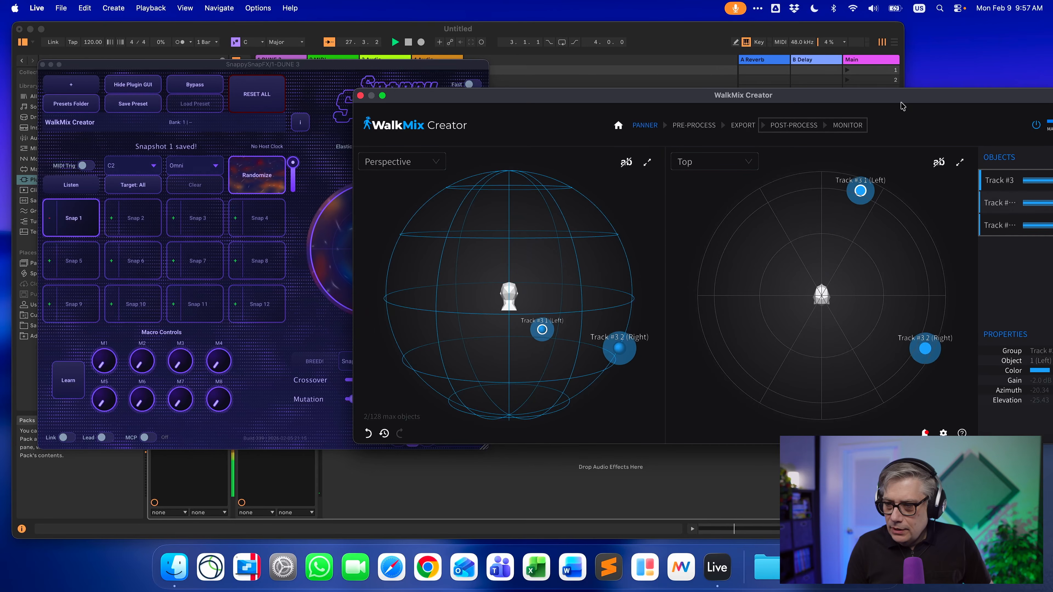
drag(904, 98, 753, 111)
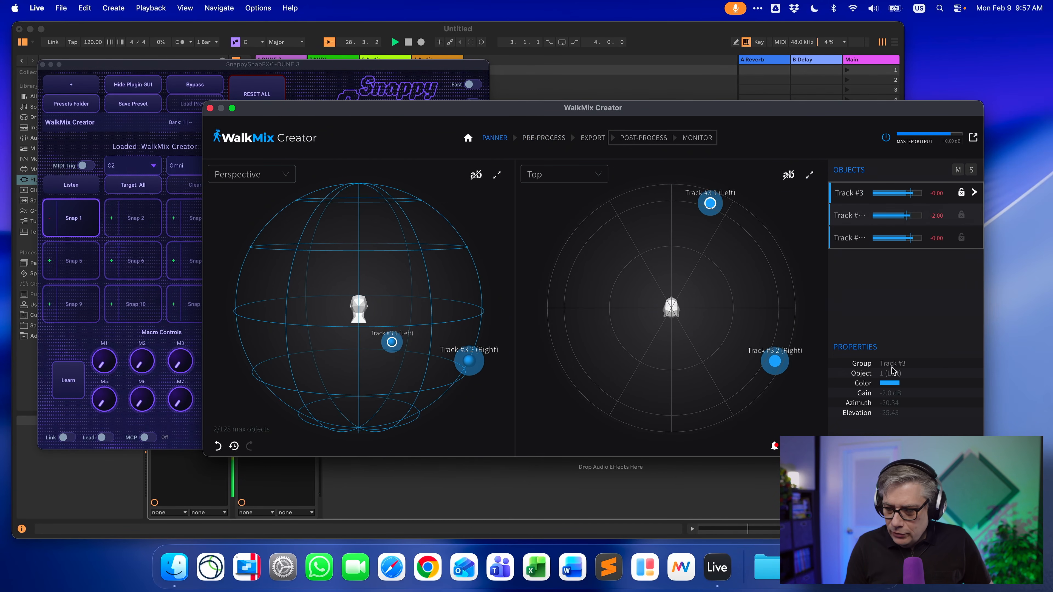
double_click(889, 394)
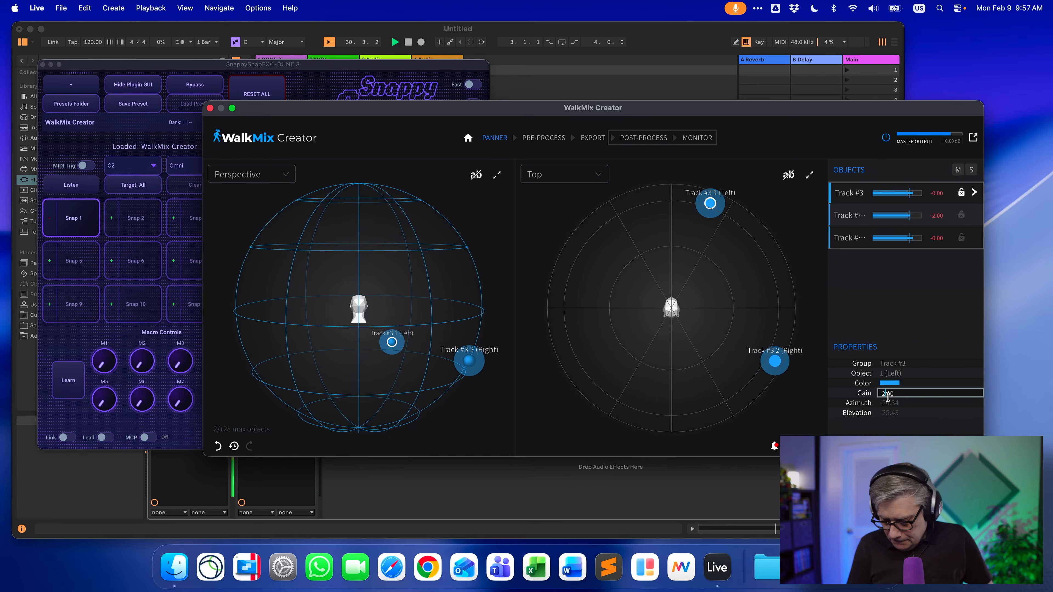
key(BackSpace)
key(Return)
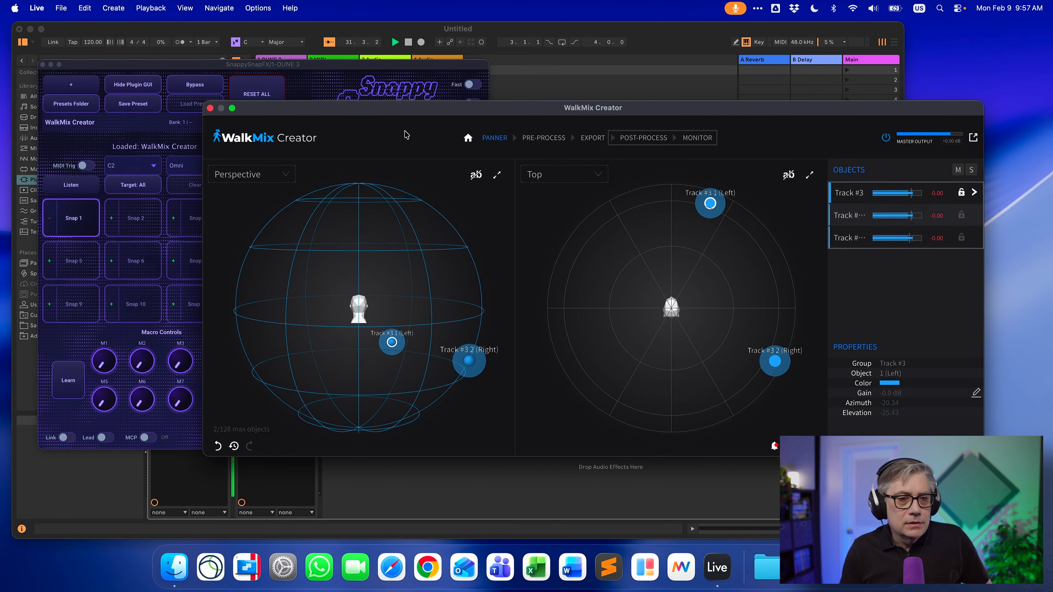
- Shift the WalkMix Creator window off the snapshot slots and store the new object positions as Snap 2
drag(401, 109, 526, 106)
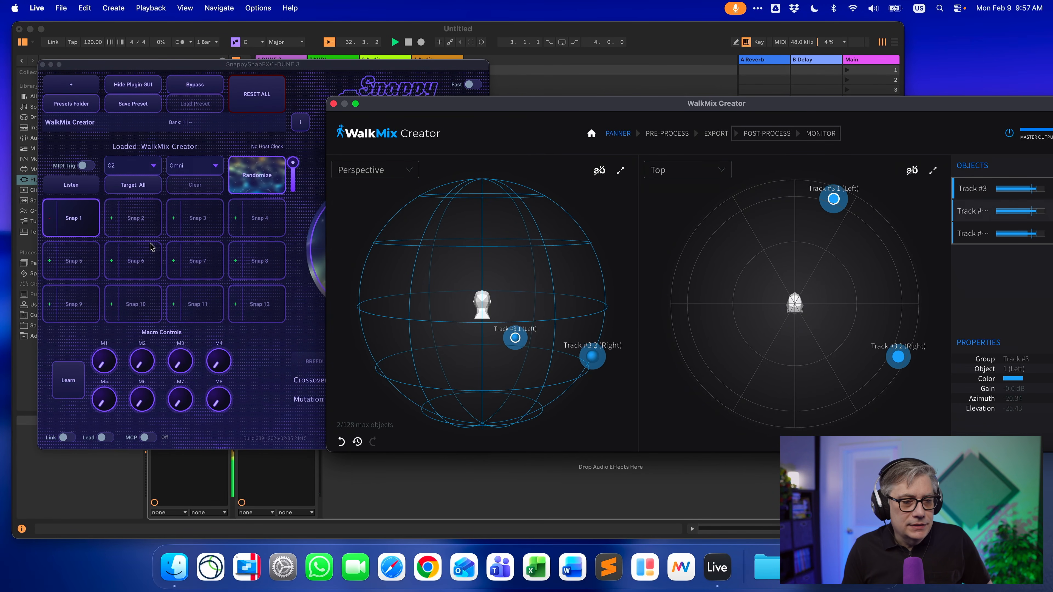
click(111, 224)
click(111, 225)
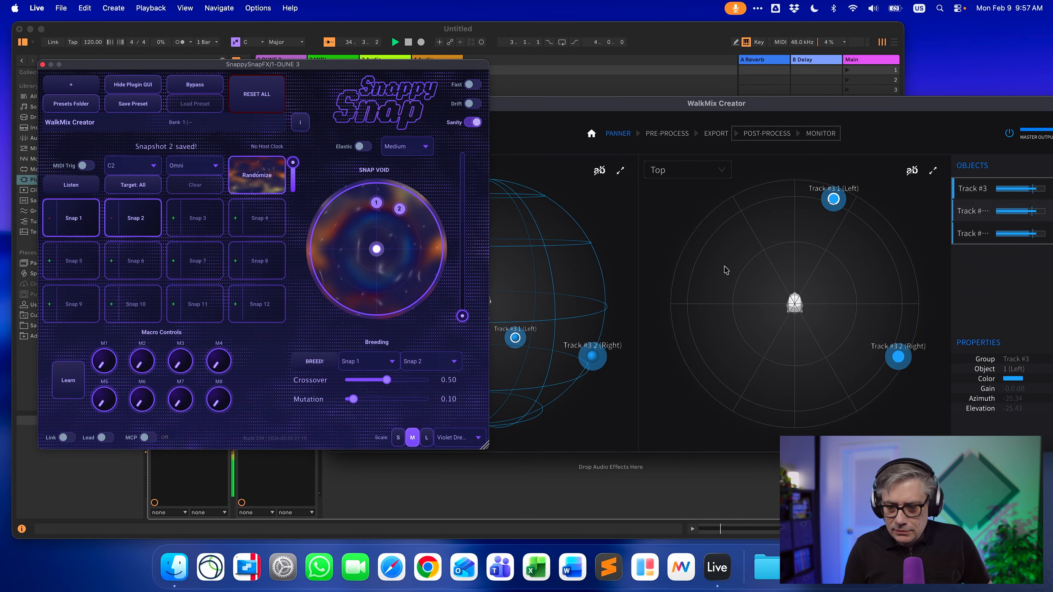
- Move the right object to about -160 azimuth, 23 elevation and the left to about 148 azimuth, 48 elevation, and save this as Snap 3
drag(592, 356, 526, 271)
mouse_move(512, 337)
mouse_down()
mouse_move(445, 353)
mouse_move(416, 301)
mouse_move(472, 336)
mouse_move(521, 322)
mouse_up()
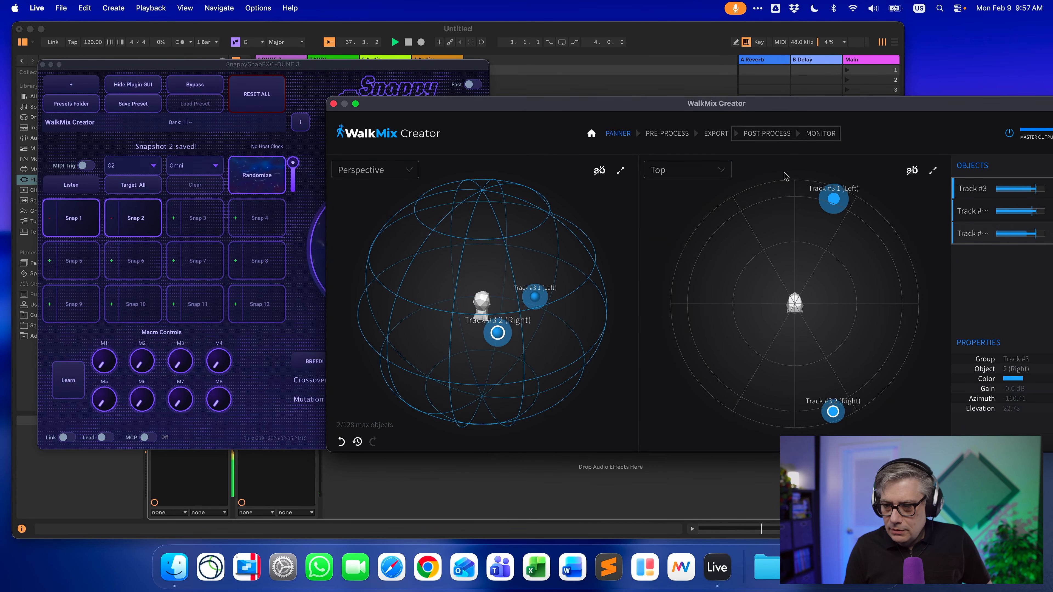
drag(840, 201, 696, 401)
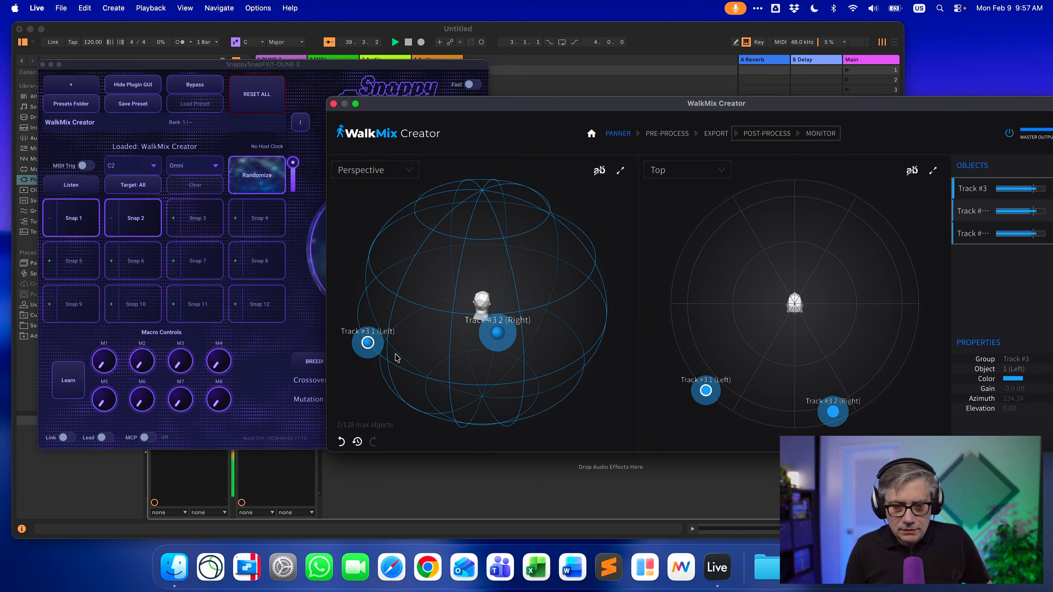
drag(367, 343, 412, 257)
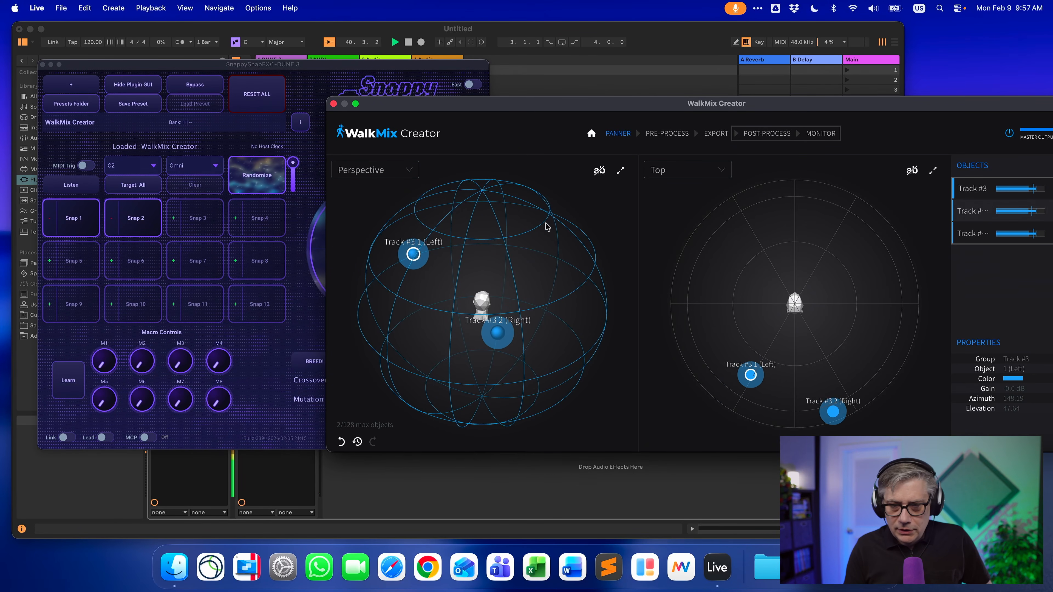
click(337, 70)
click(176, 226)
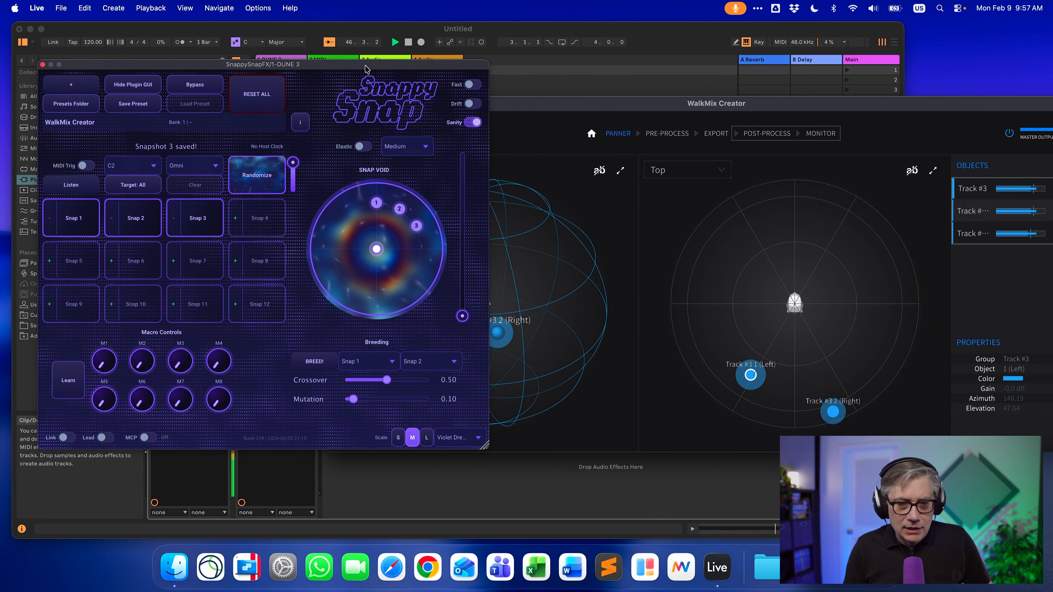
- Arrange both plug-in windows side by side and recall Snaps 1, 2 and 3 to compare the object positions
drag(366, 66, 312, 72)
drag(560, 106, 573, 50)
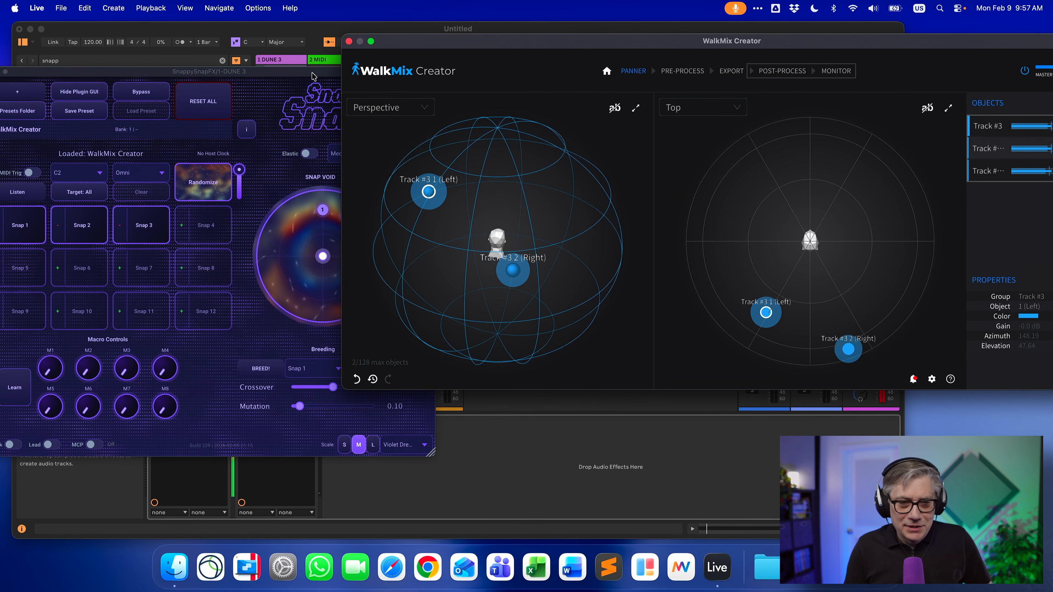
click(195, 231)
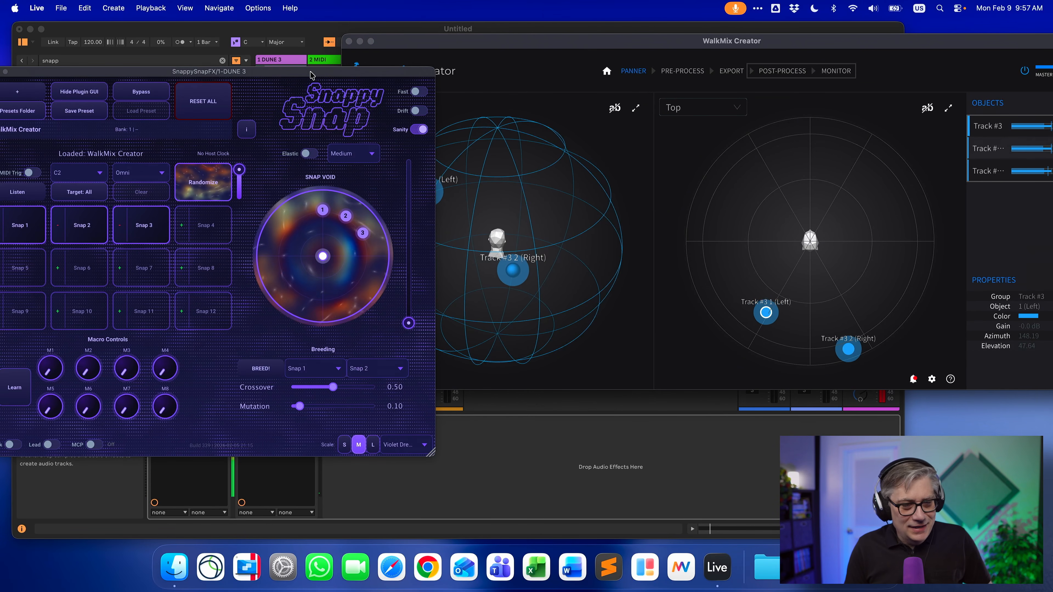
click(84, 231)
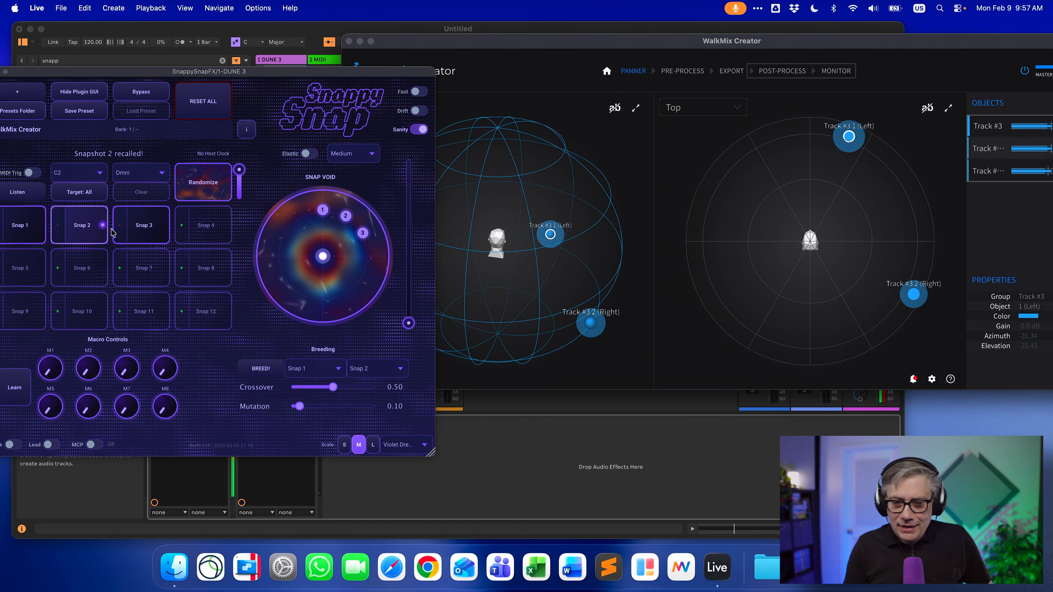
click(36, 222)
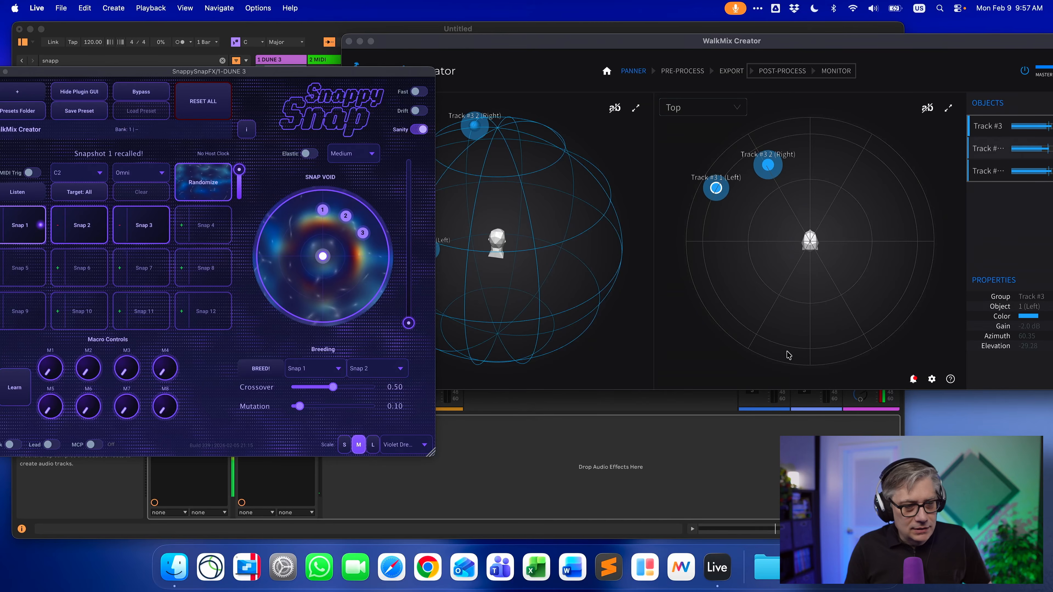
click(94, 234)
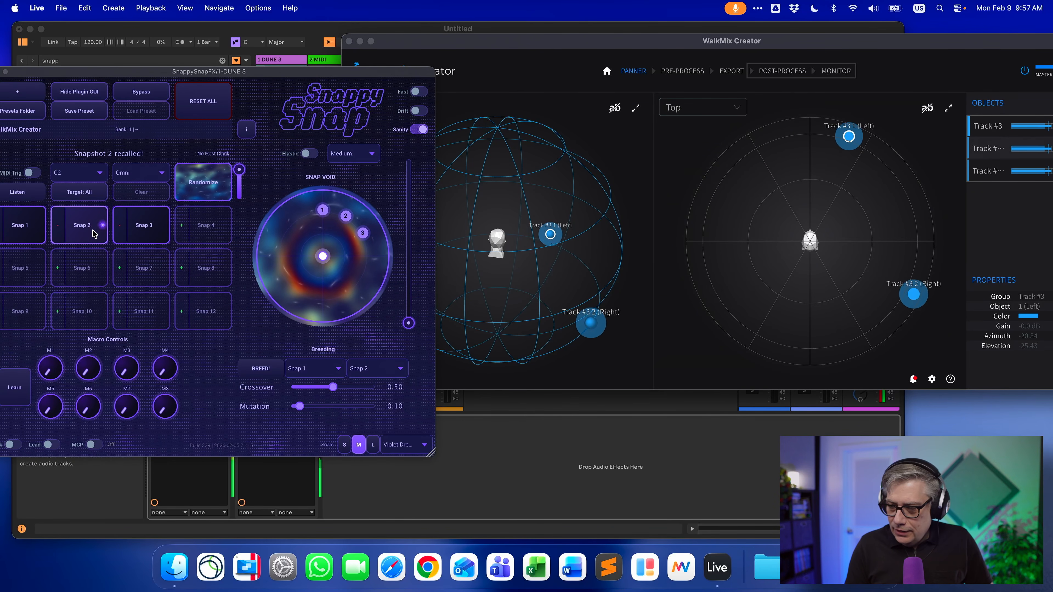
click(146, 230)
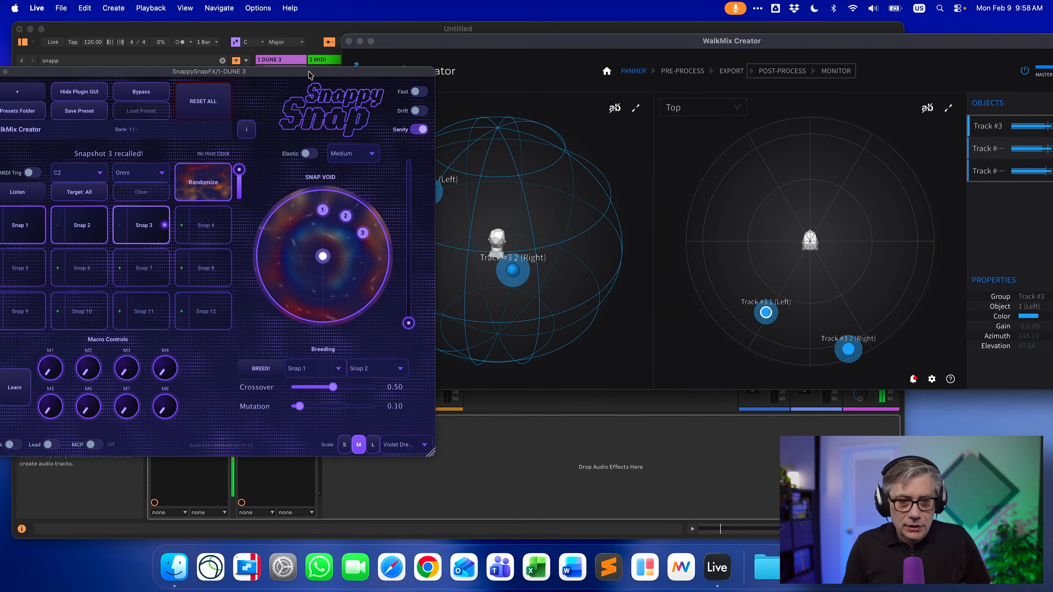
- Uncover the whole SnappySnapFX window and morph through the snapshots with the slider beside the Snap Void, without and with Elastic enabled
drag(315, 69, 405, 96)
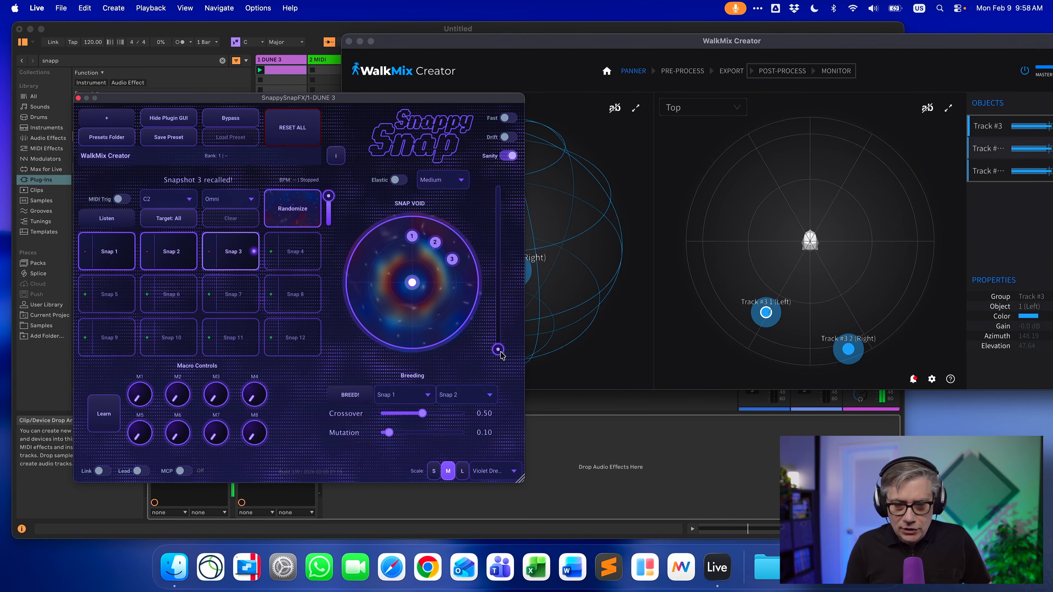
mouse_move(500, 353)
mouse_down()
mouse_move(492, 229)
mouse_move(504, 369)
mouse_up()
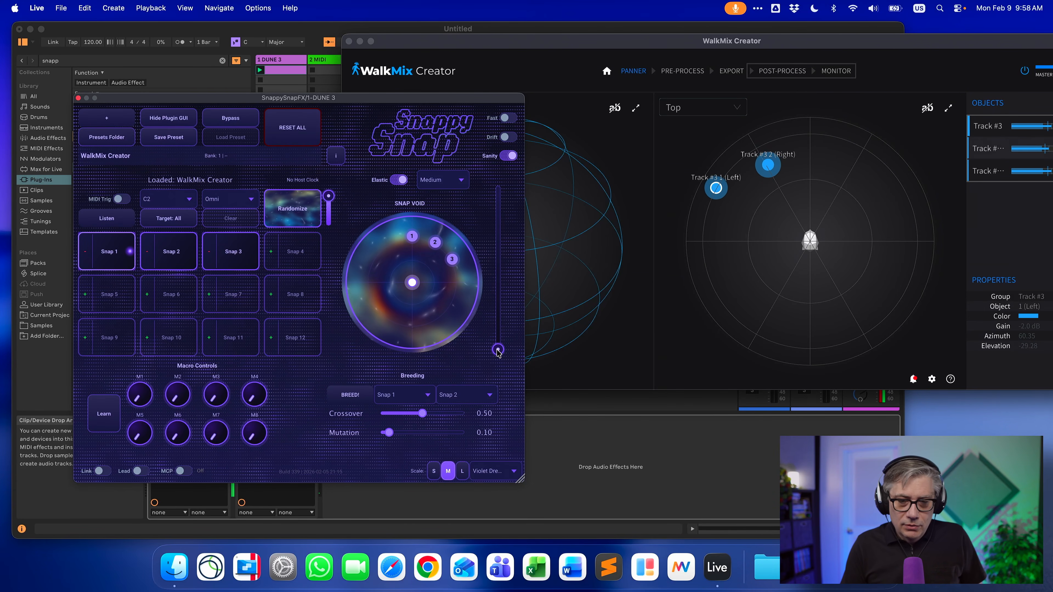
mouse_move(499, 351)
mouse_down()
mouse_move(509, 228)
mouse_move(518, 348)
mouse_up()
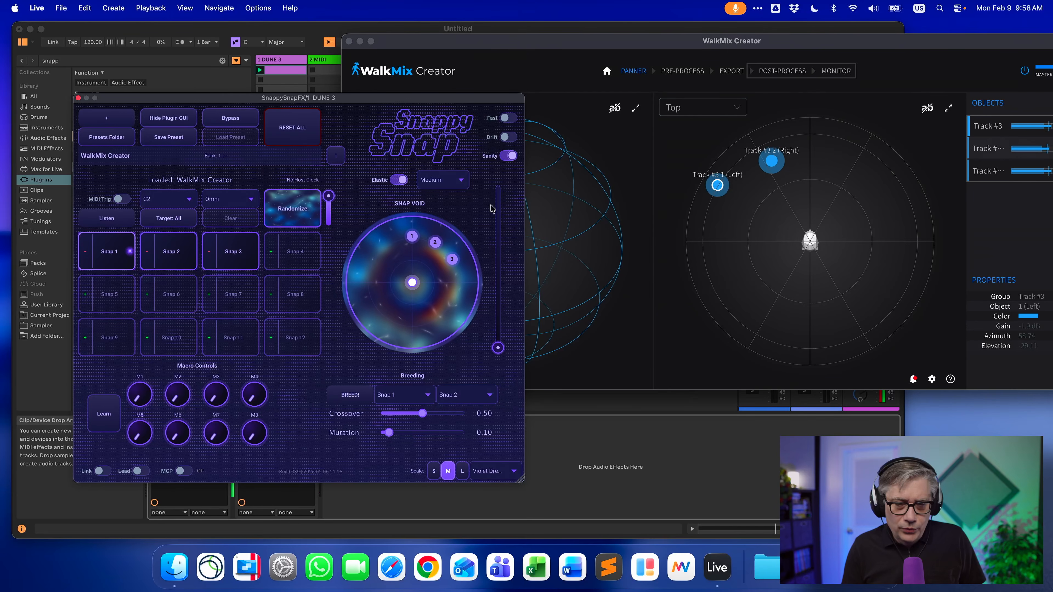
- Set the Elastic response to Heavy (Slow) and sweep the slider beside the Snap Void through the snapshots
click(462, 185)
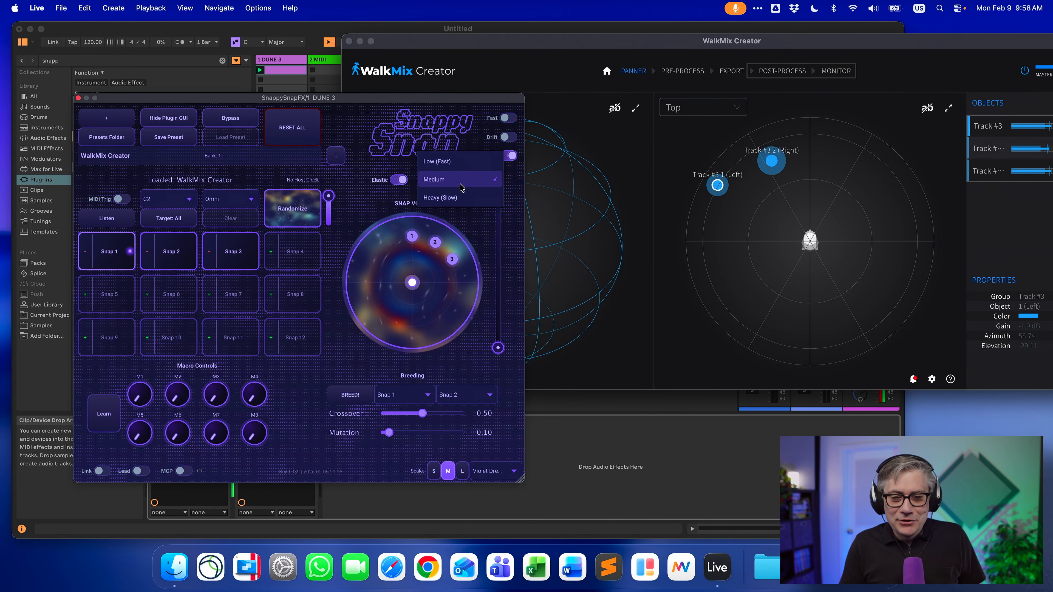
click(446, 199)
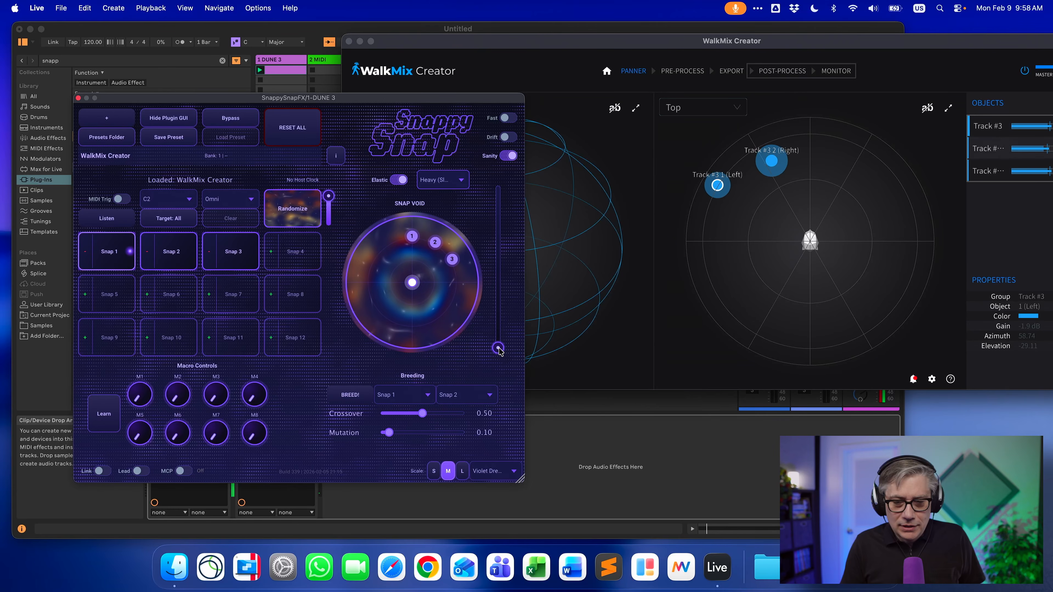
drag(499, 349, 497, 440)
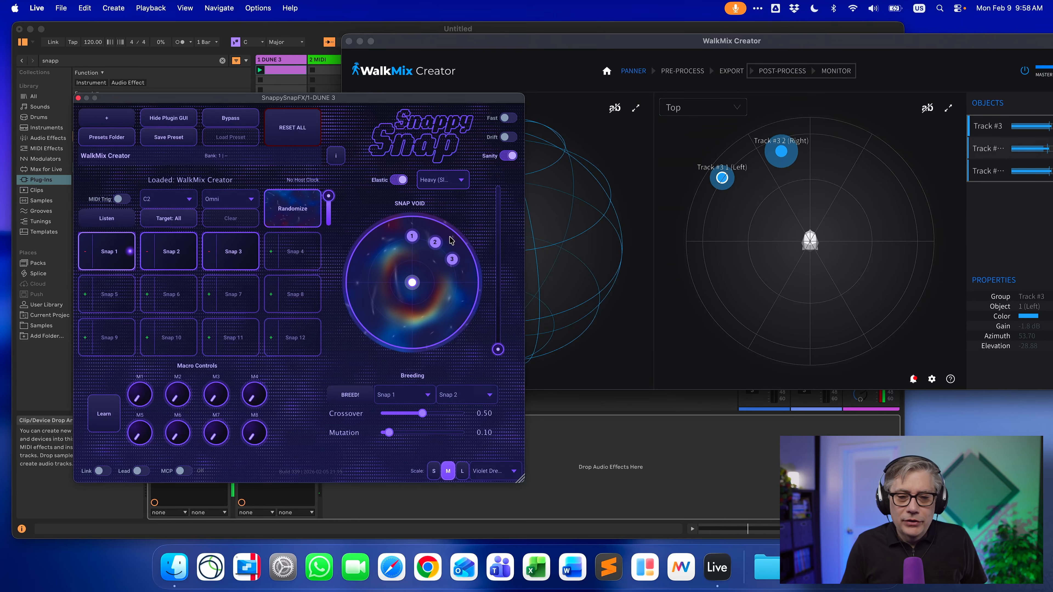
- Set the Elastic response to Medium and switch Elastic off
click(456, 179)
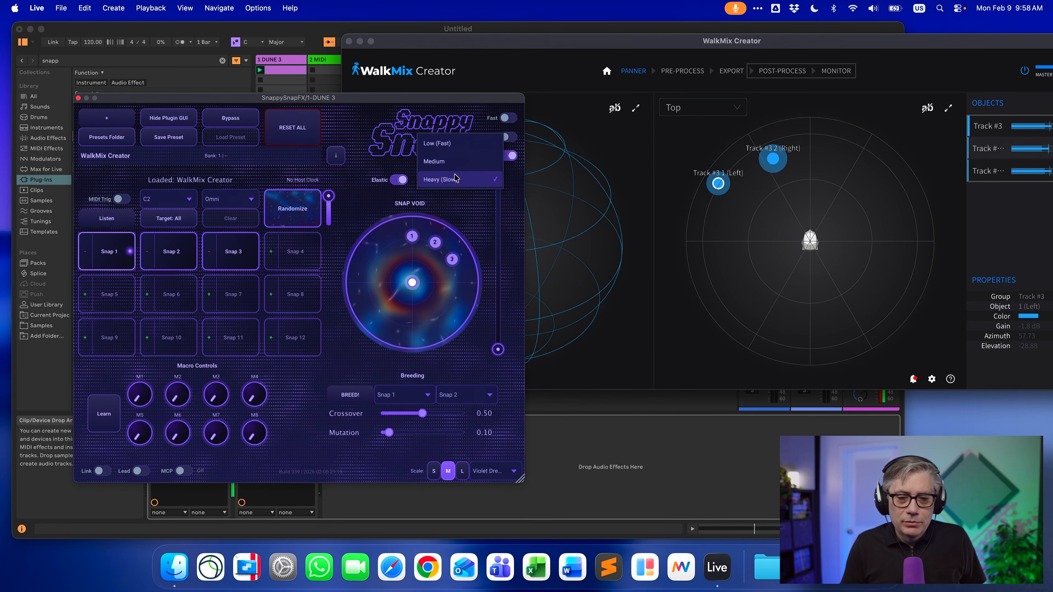
click(435, 162)
click(400, 180)
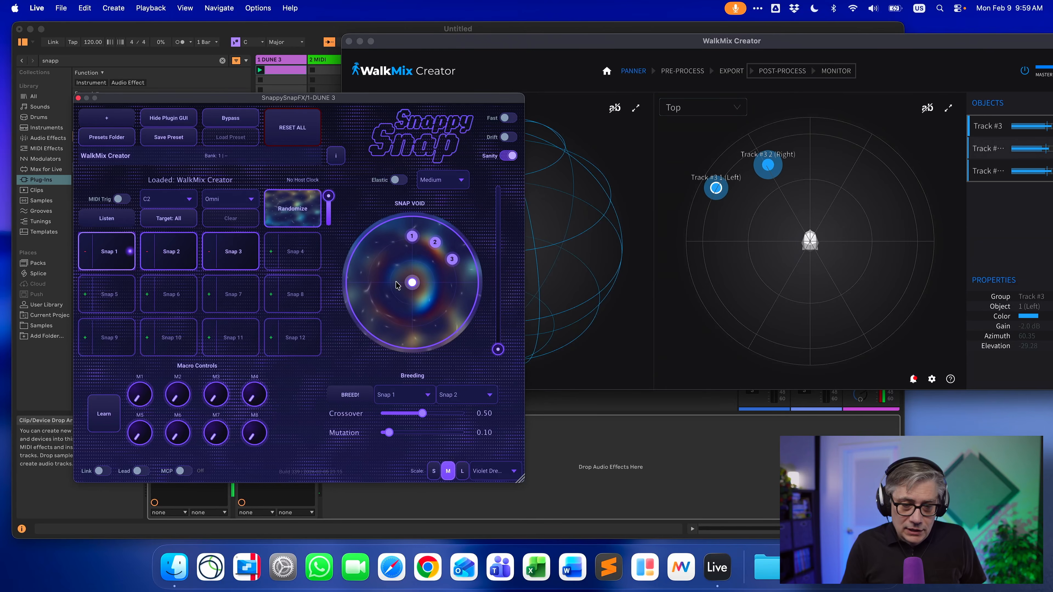
- Blend the three snapshots by moving the puck around the Snap Void, leaving it slightly above and left of the centre
mouse_move(411, 283)
mouse_down()
mouse_move(425, 254)
mouse_move(426, 280)
mouse_move(400, 254)
mouse_move(410, 220)
mouse_move(456, 283)
mouse_move(430, 278)
mouse_move(440, 261)
mouse_move(419, 237)
mouse_move(446, 269)
mouse_move(449, 261)
mouse_move(410, 236)
mouse_move(413, 272)
mouse_up()
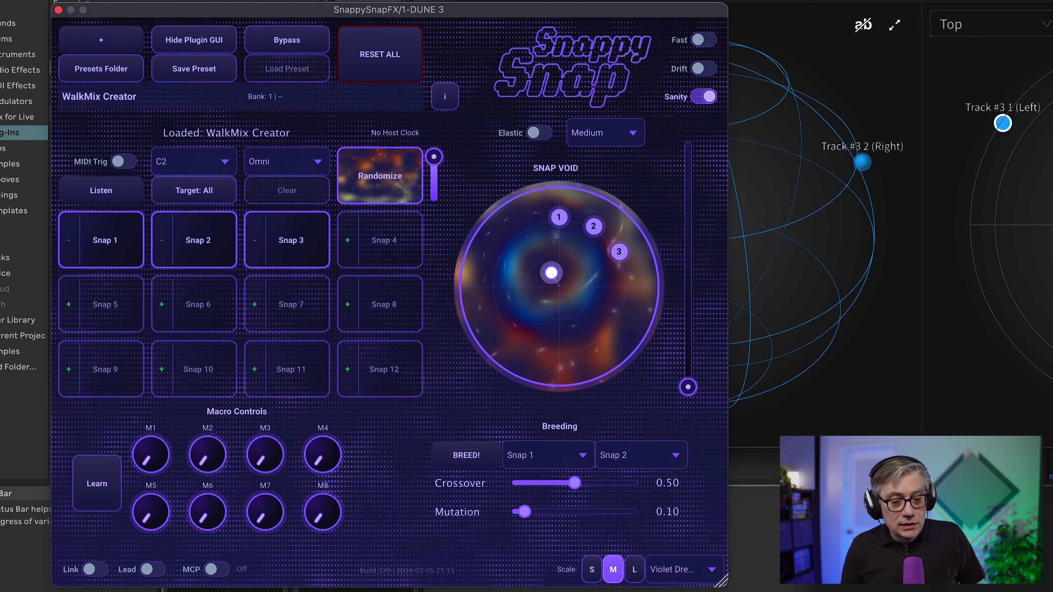
- Try out the Link and Lead switches for this instance and turn both off again
click(95, 570)
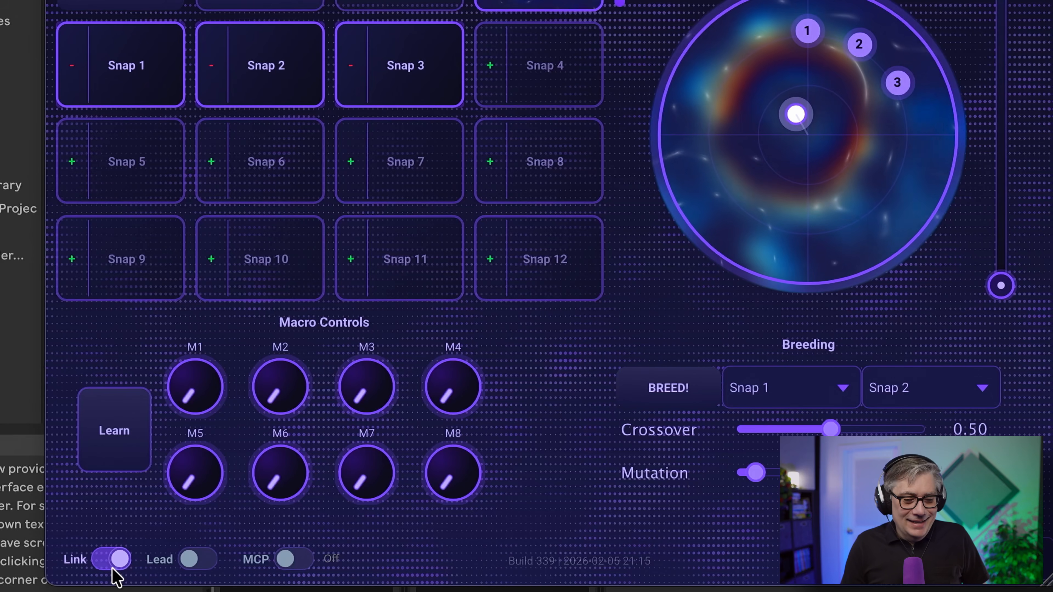
click(112, 567)
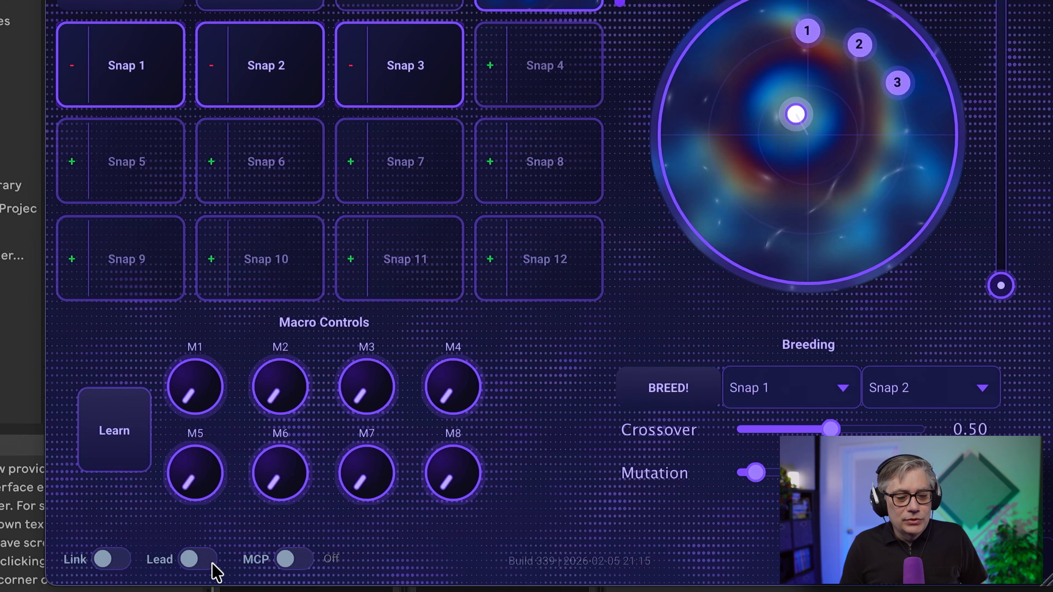
click(106, 567)
click(196, 568)
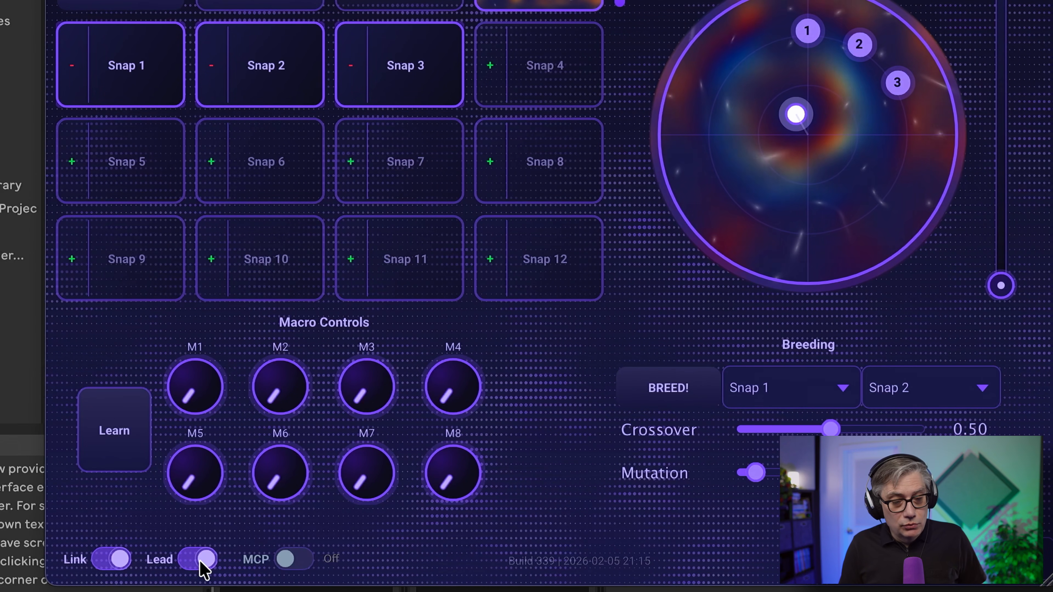
click(203, 564)
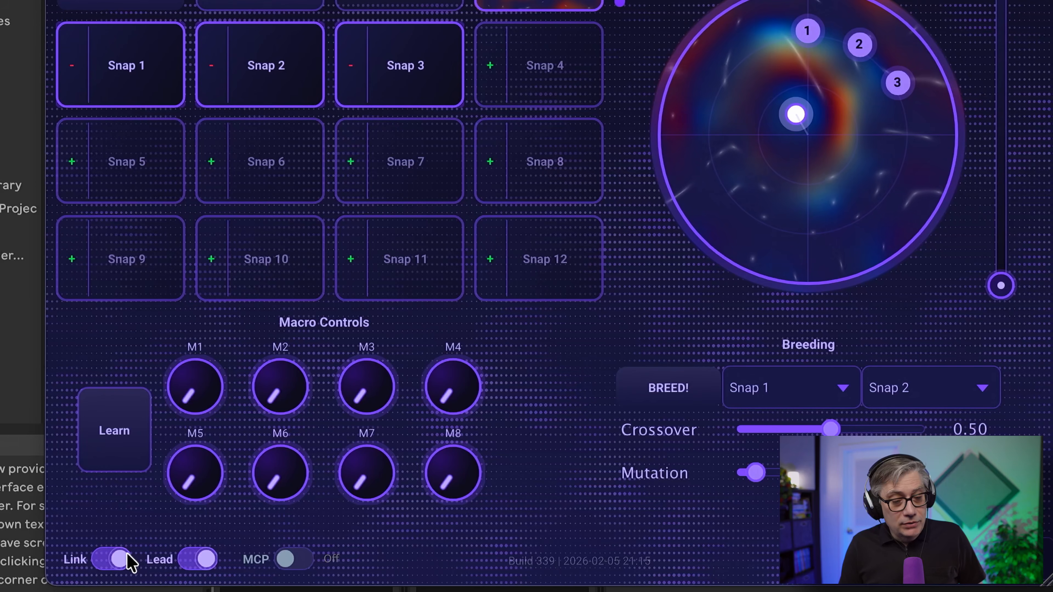
click(119, 561)
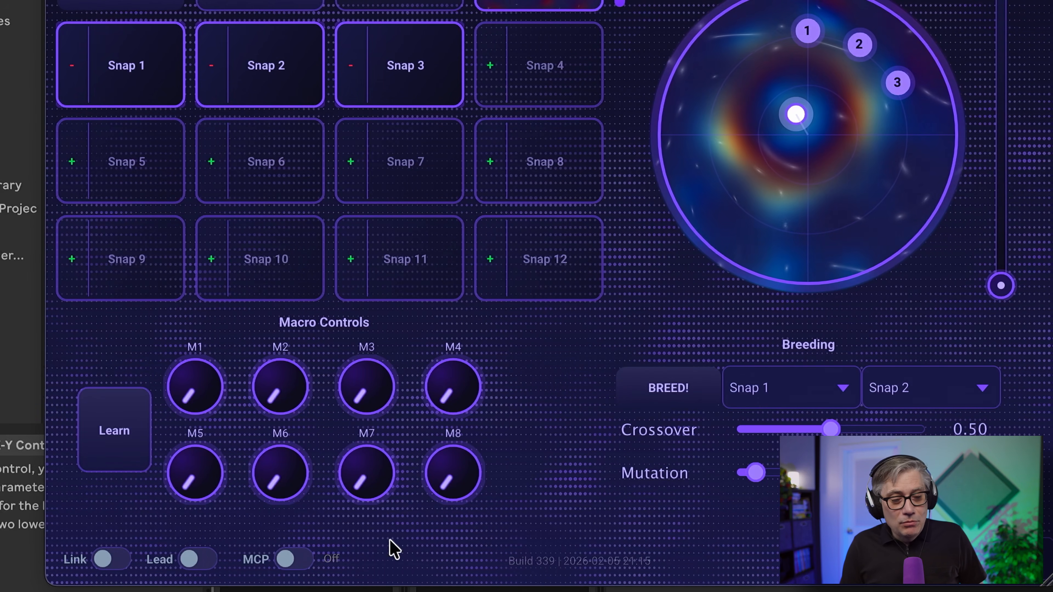